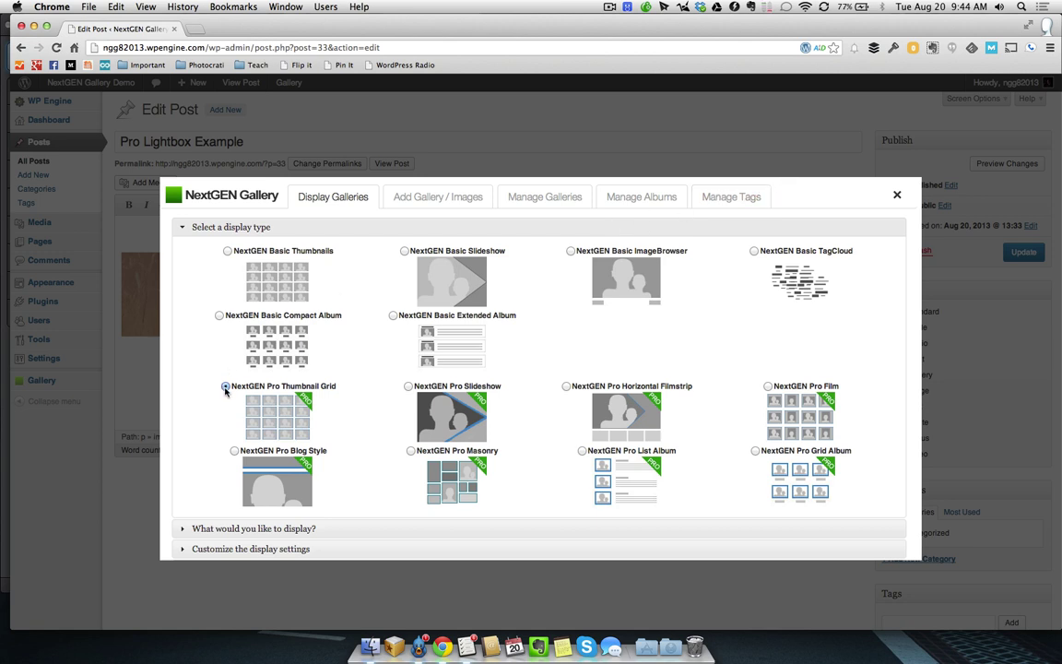
Step: Insert the Test Gallery thumbnail grid into the post, keeping Display Triggers at Always
click(253, 528)
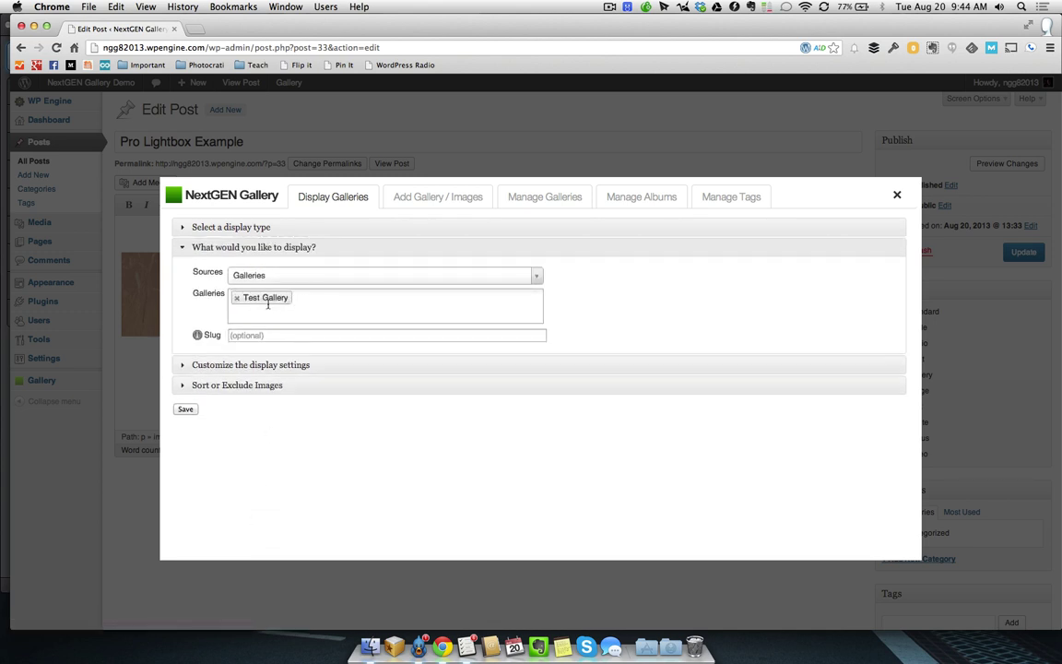
click(249, 365)
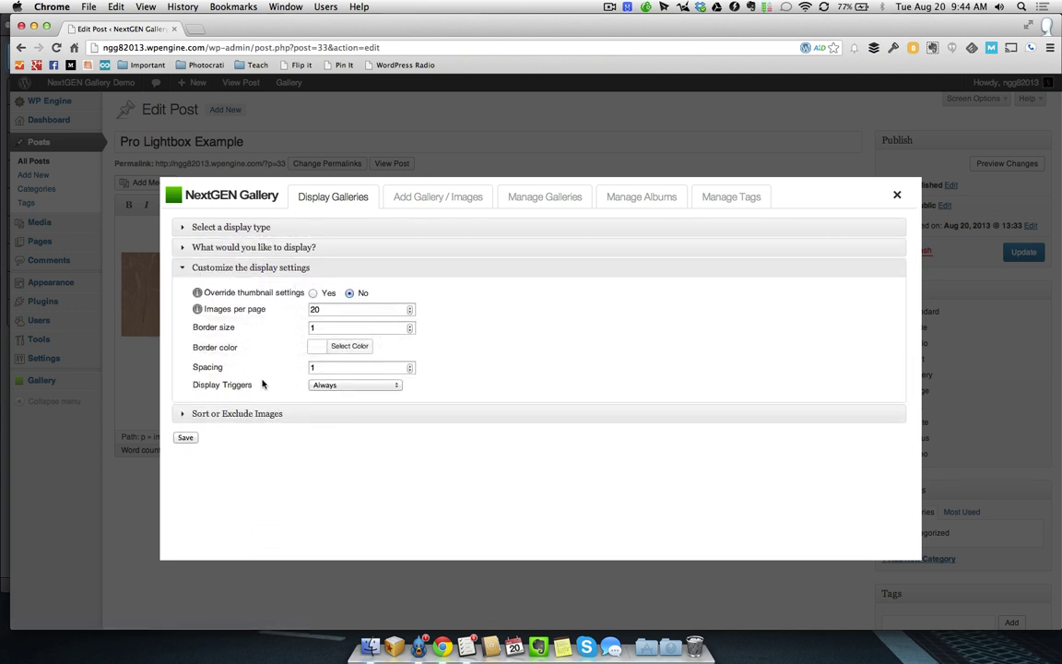
drag(194, 385, 225, 384)
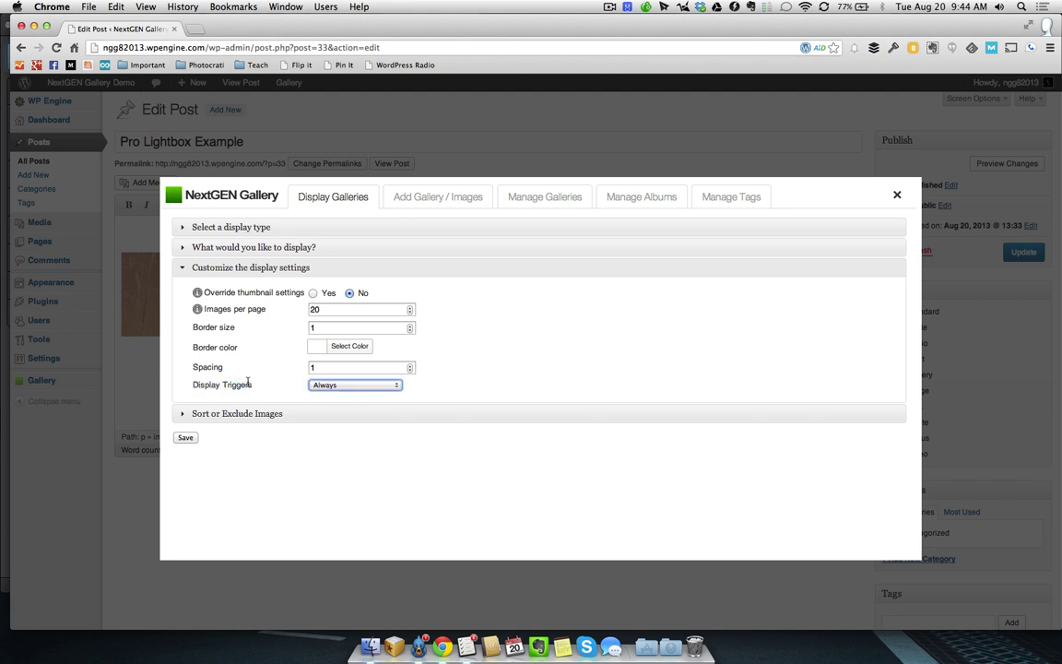
click(340, 385)
click(339, 385)
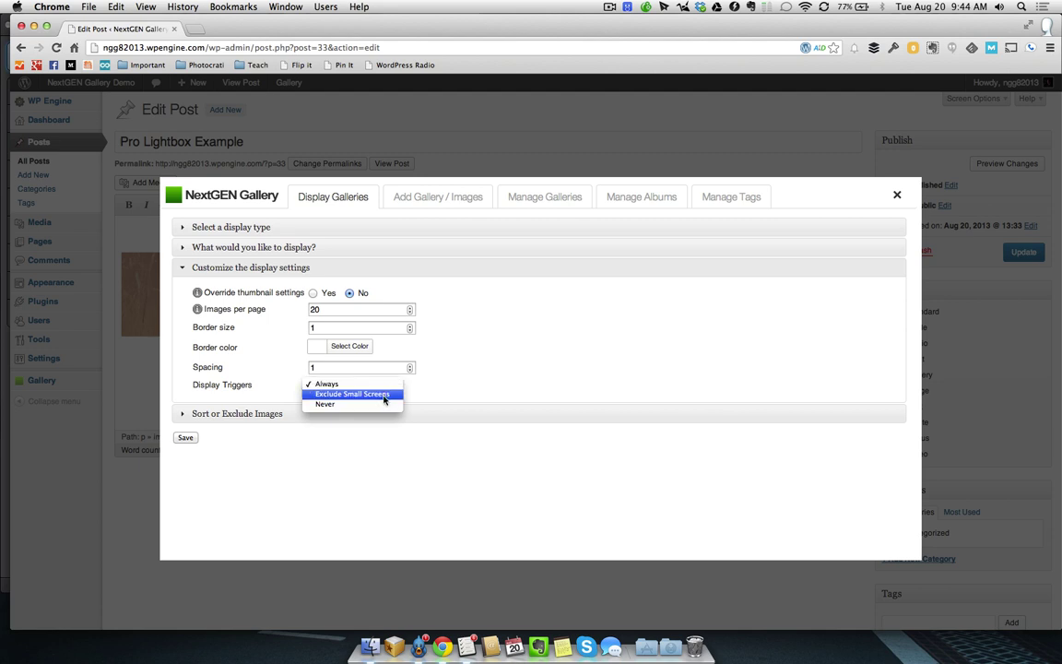
click(289, 418)
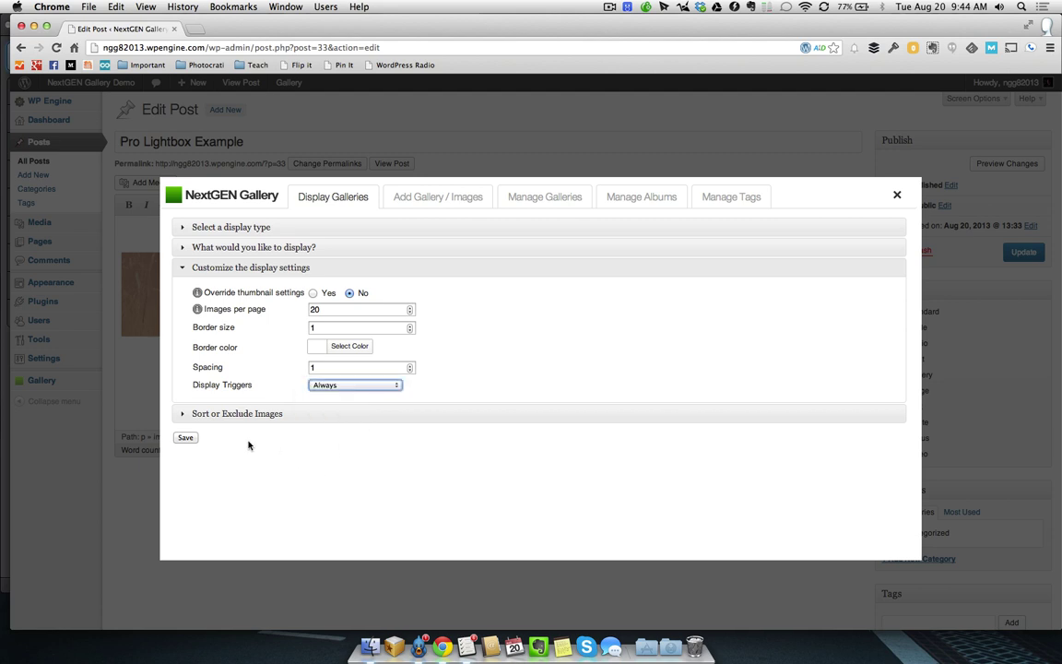
click(185, 438)
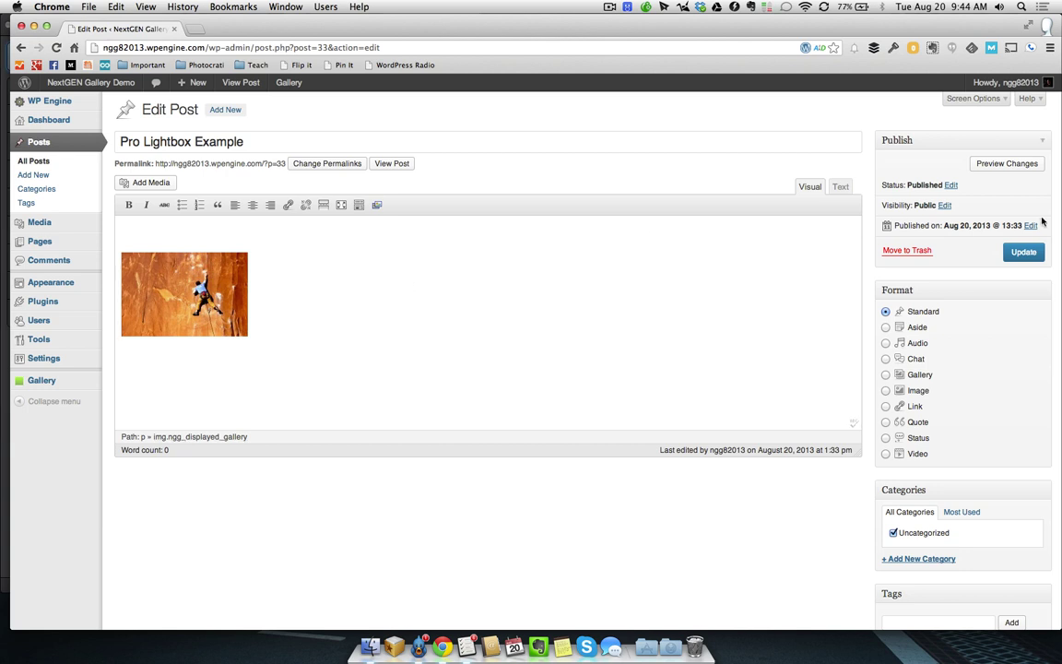
Step: Update the Pro Lightbox Example post
click(1023, 250)
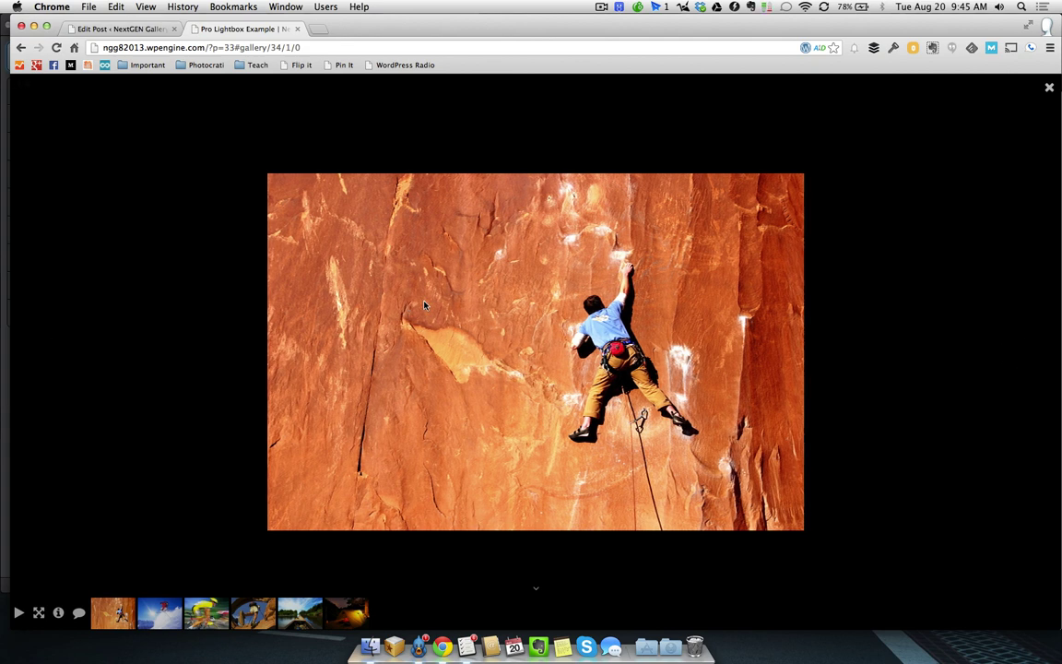
Step: Close the lightbox, reopen the first photo via its comment icon, then dismiss it with Esc
click(1048, 88)
click(940, 81)
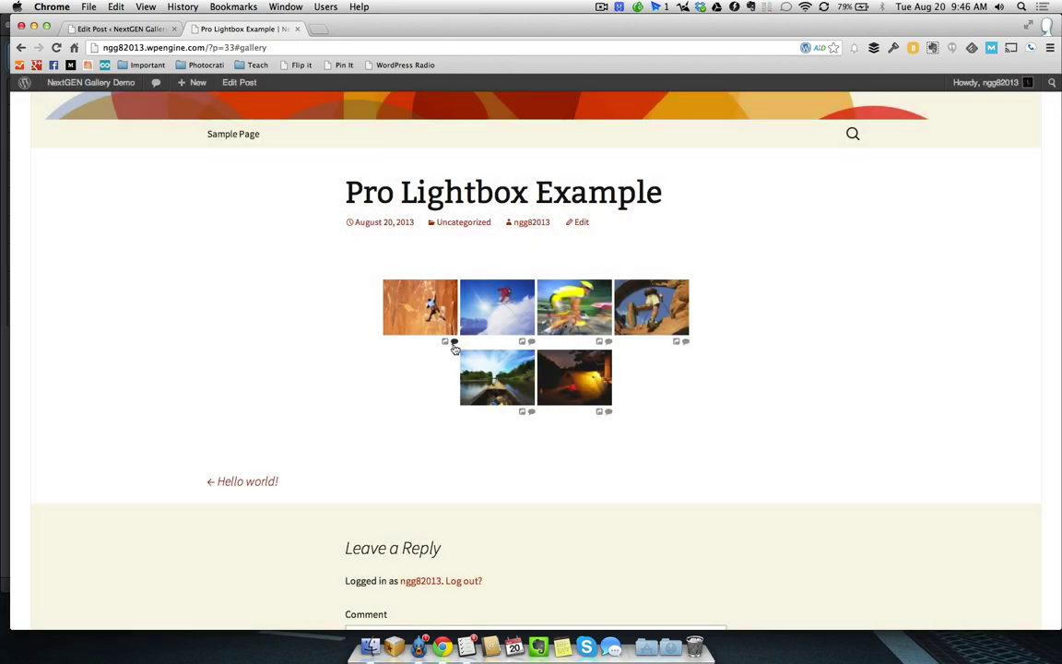
click(454, 343)
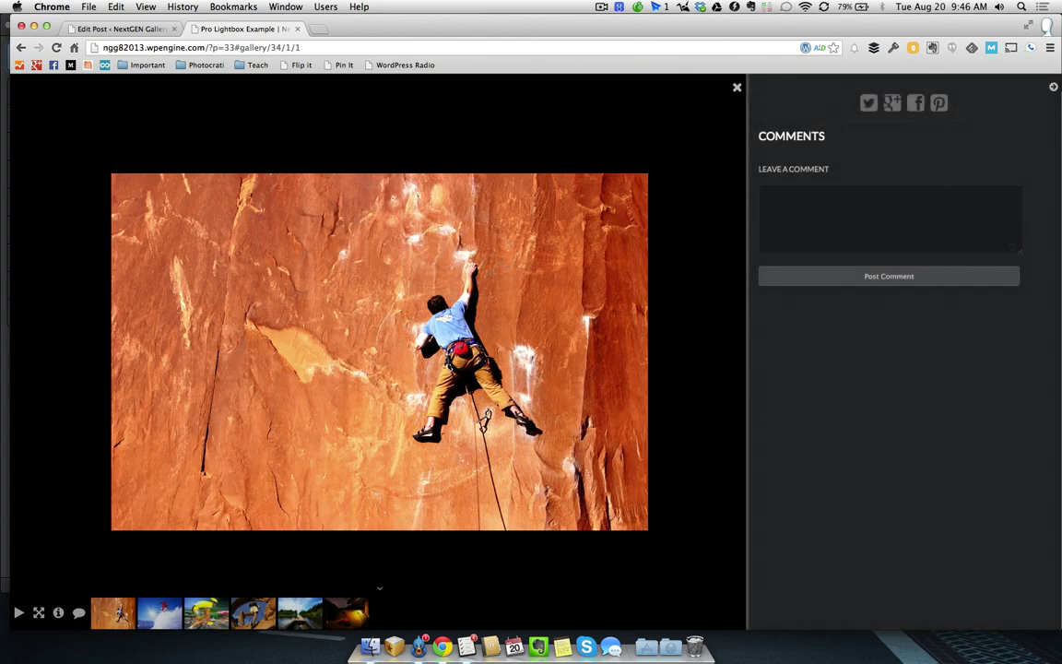
key(Escape)
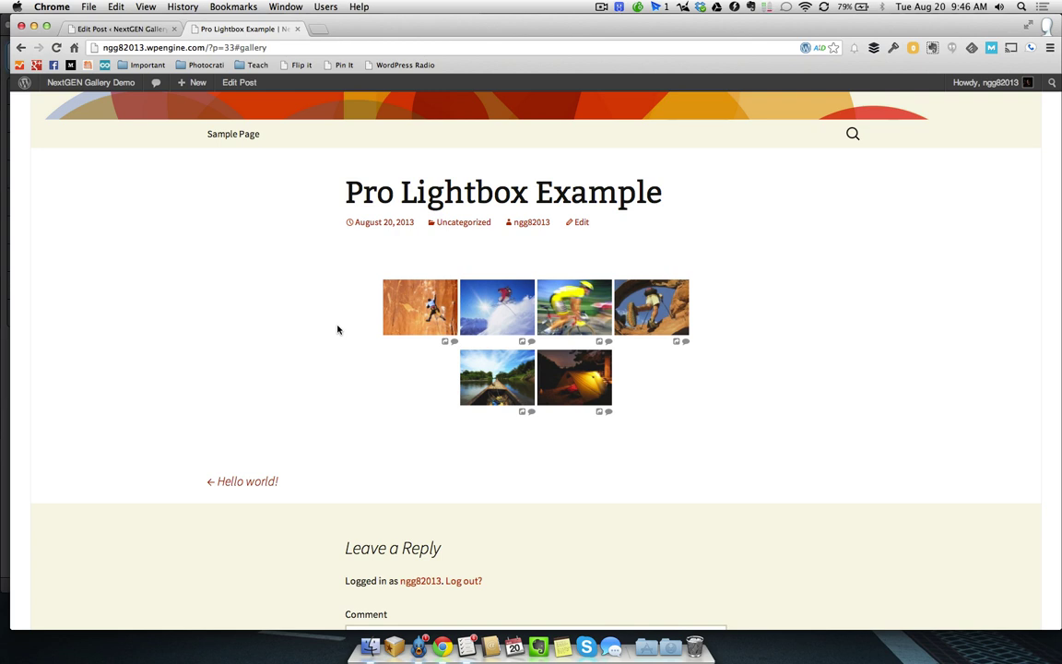
Step: Open the climber photo, play then pause the slideshow, and switch to fullscreen
click(417, 320)
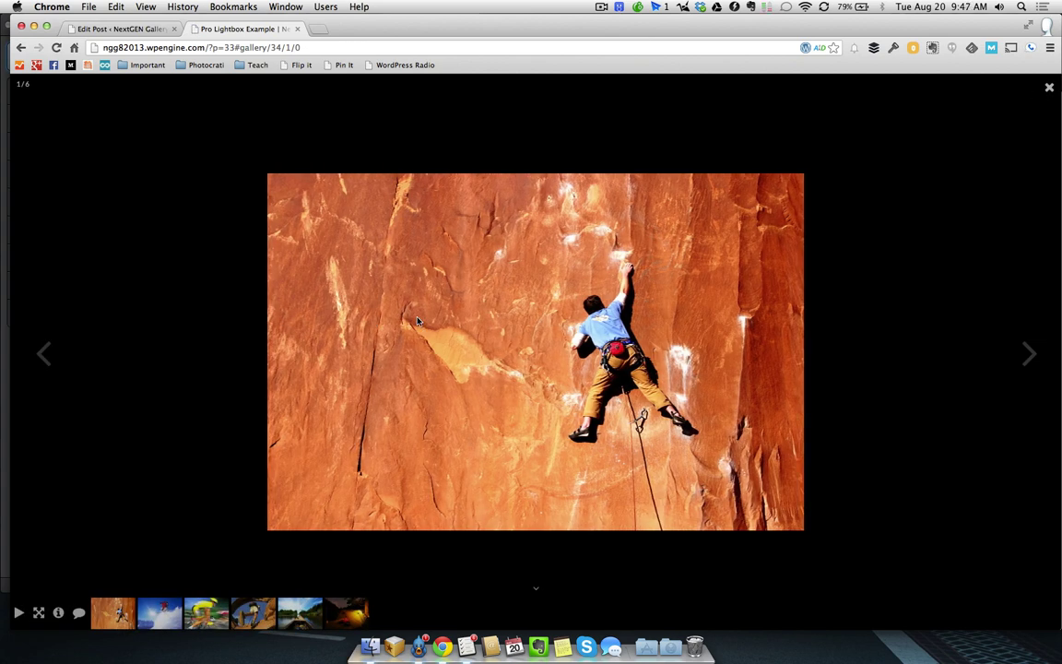
click(19, 613)
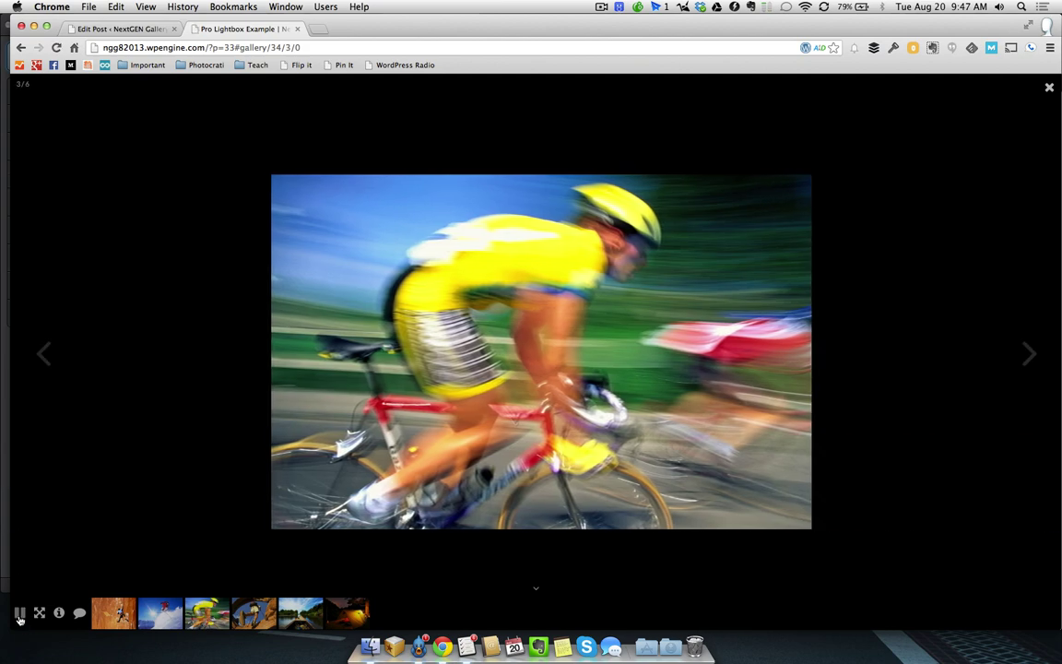
click(20, 613)
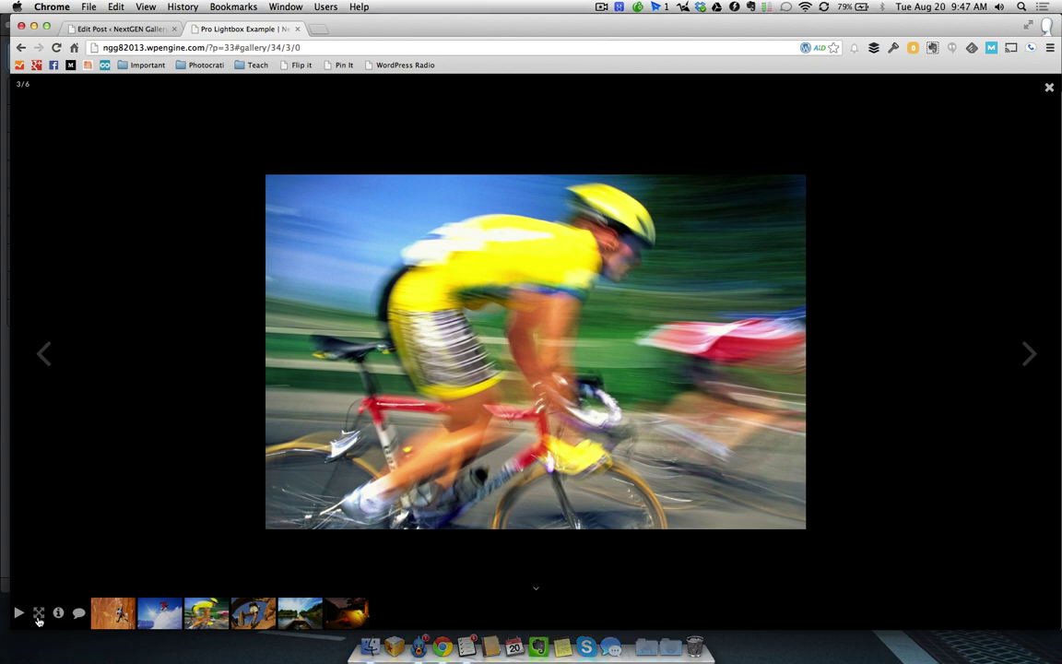
click(39, 613)
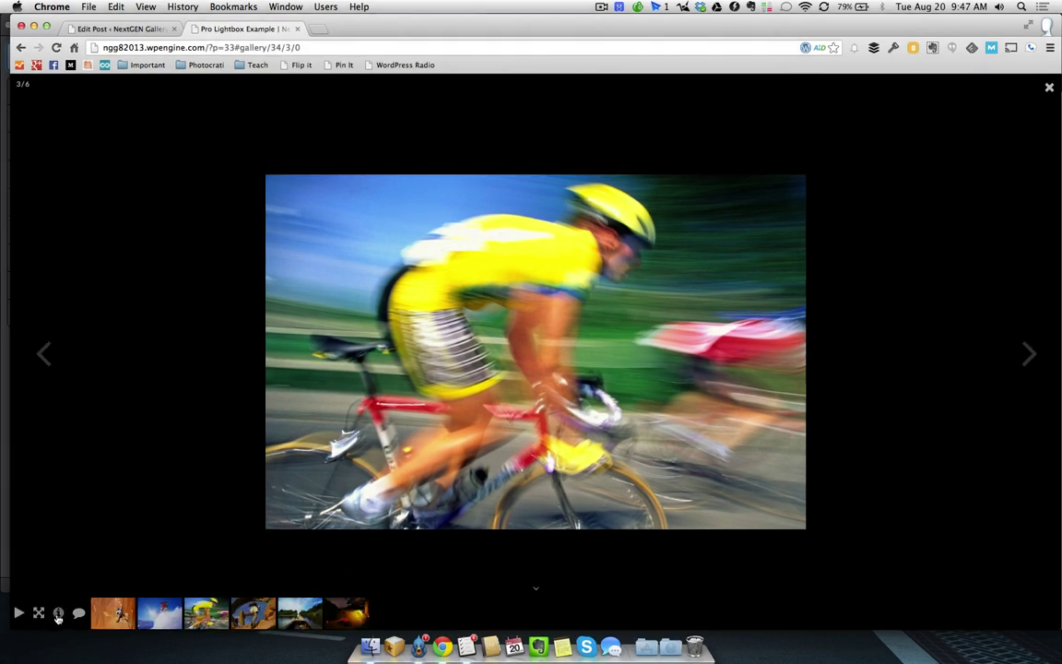
Step: Toggle the caption on and off, advance a photo, and open its comments panel
click(58, 614)
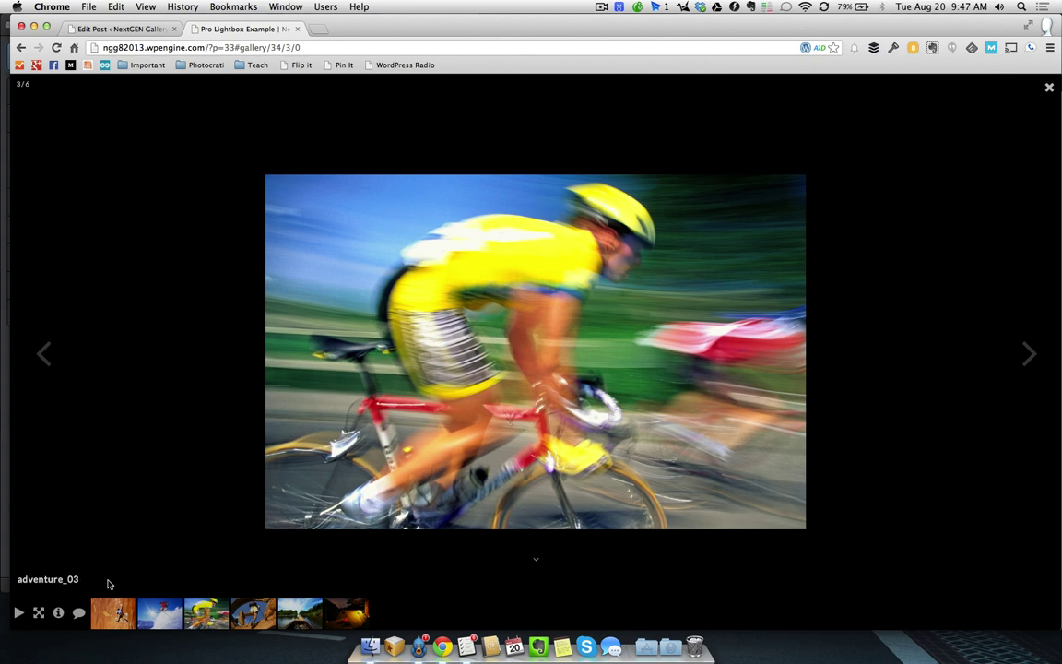
key(Right)
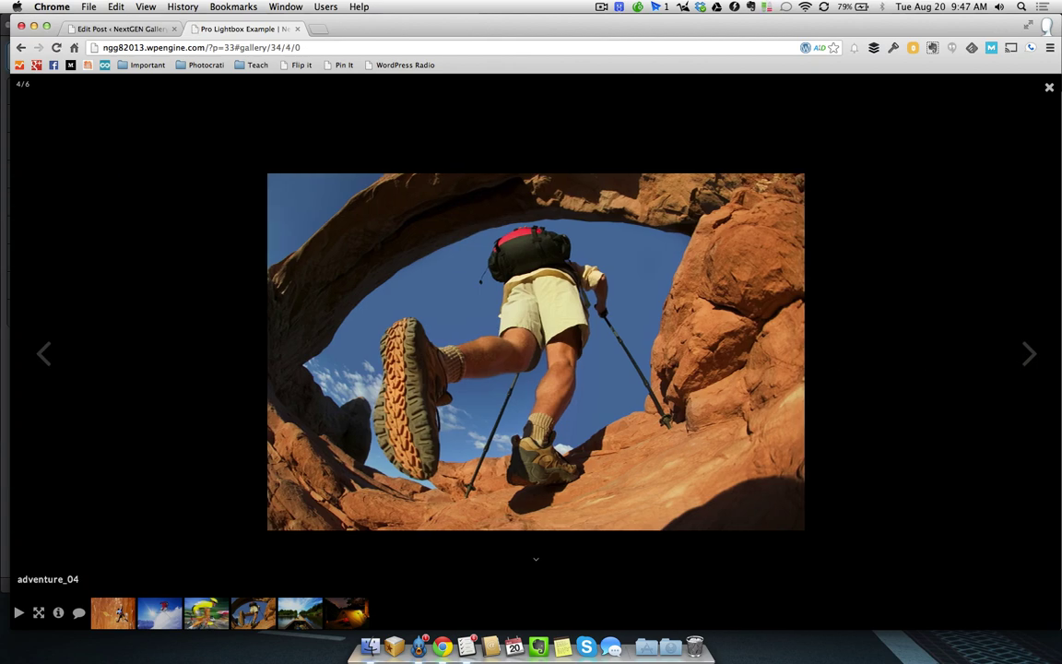
click(57, 612)
click(78, 614)
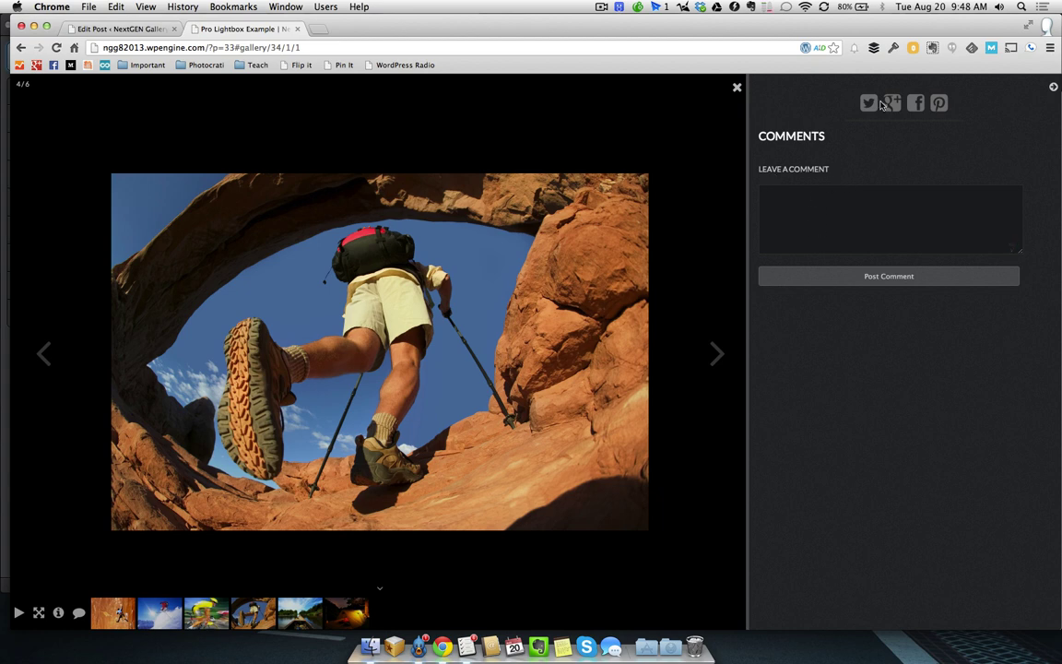
Step: Post comments 'Nice boots', 'Nice tent' and 'Nice boat' on the hiker, tent and boat photos
click(847, 213)
text(He)
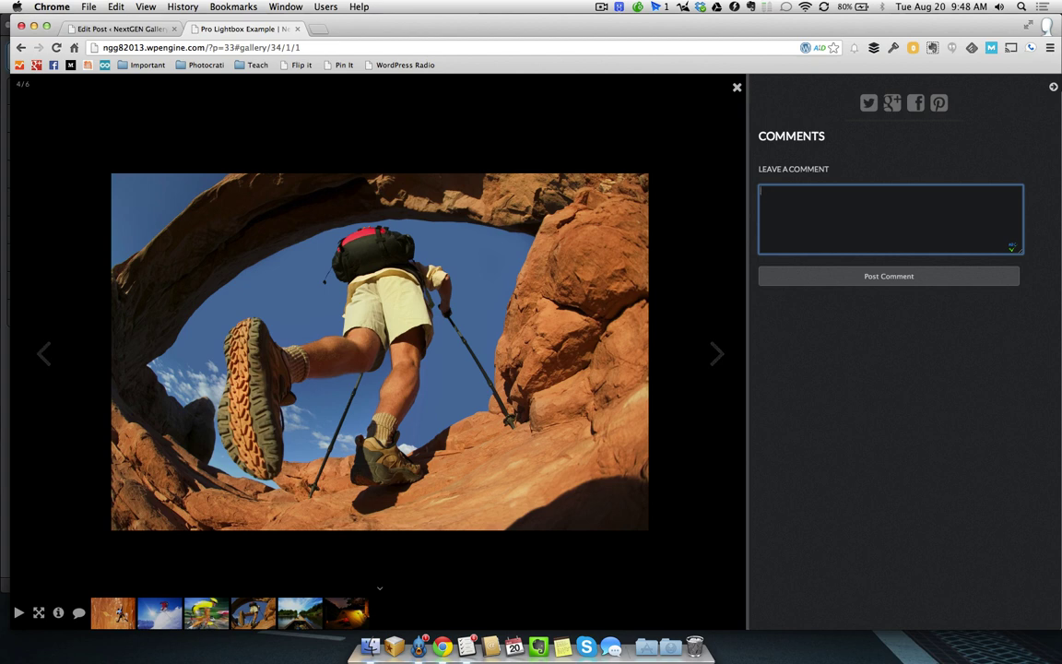
text(Nice boots)
click(813, 277)
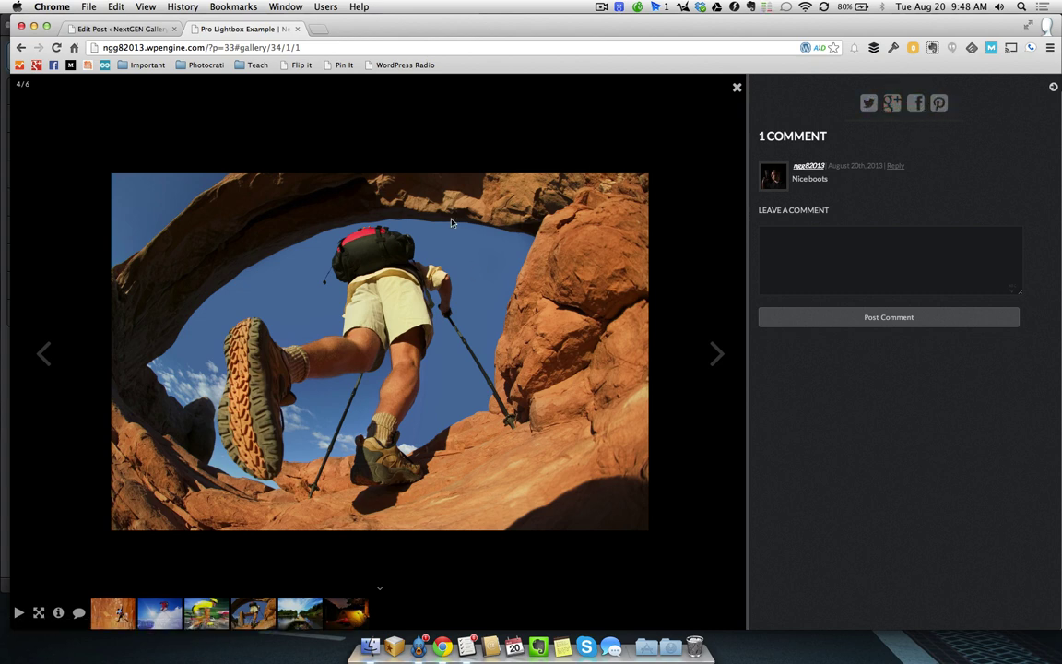
click(717, 354)
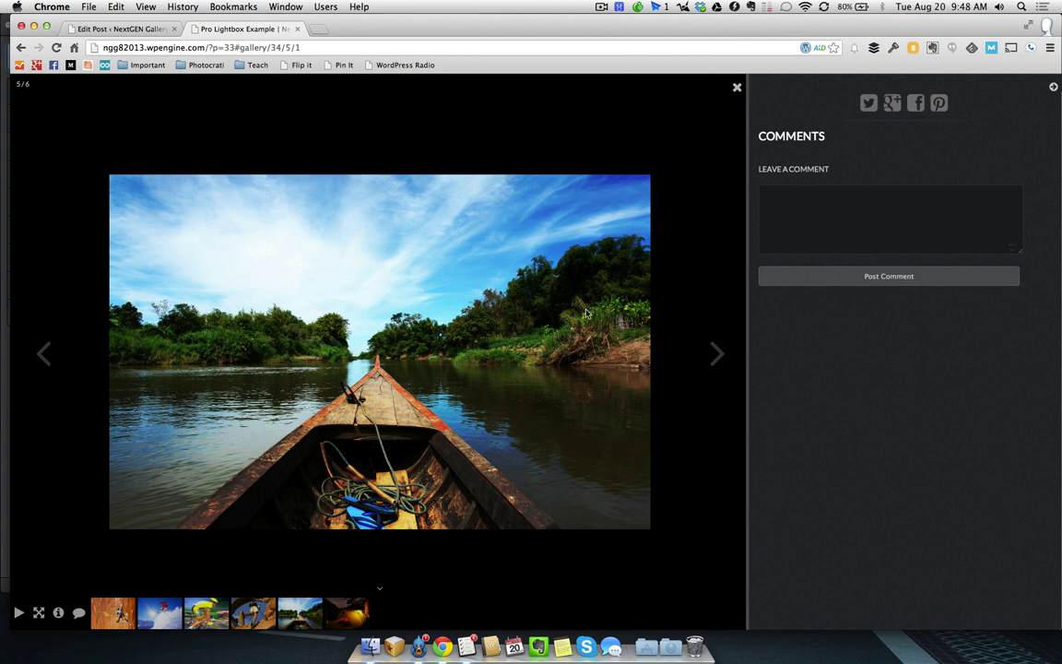
click(399, 384)
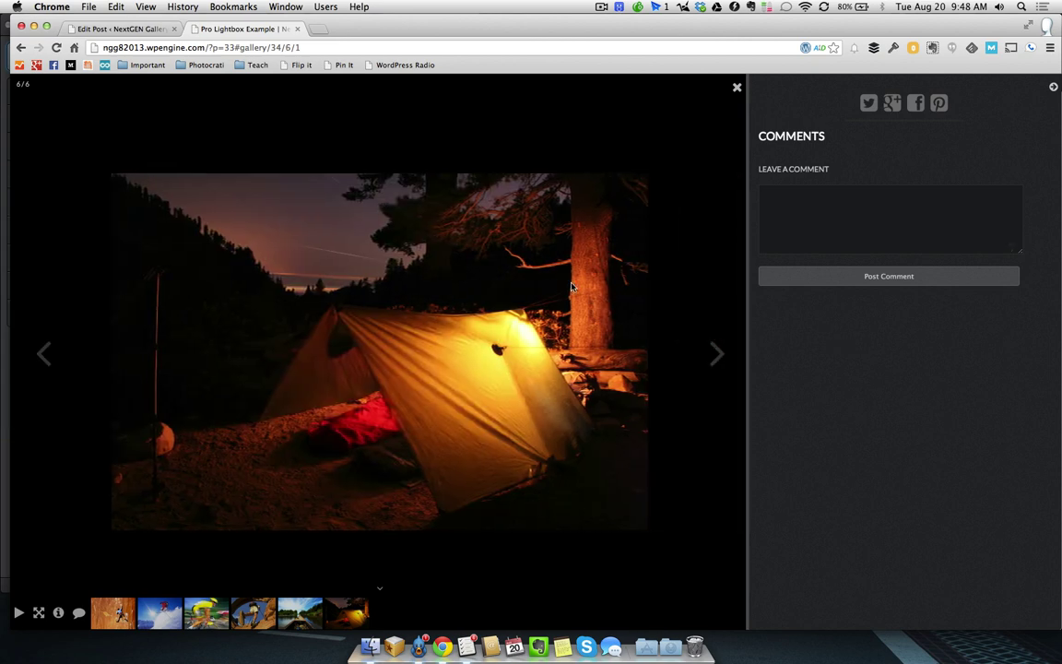
click(827, 215)
text(Nice tent)
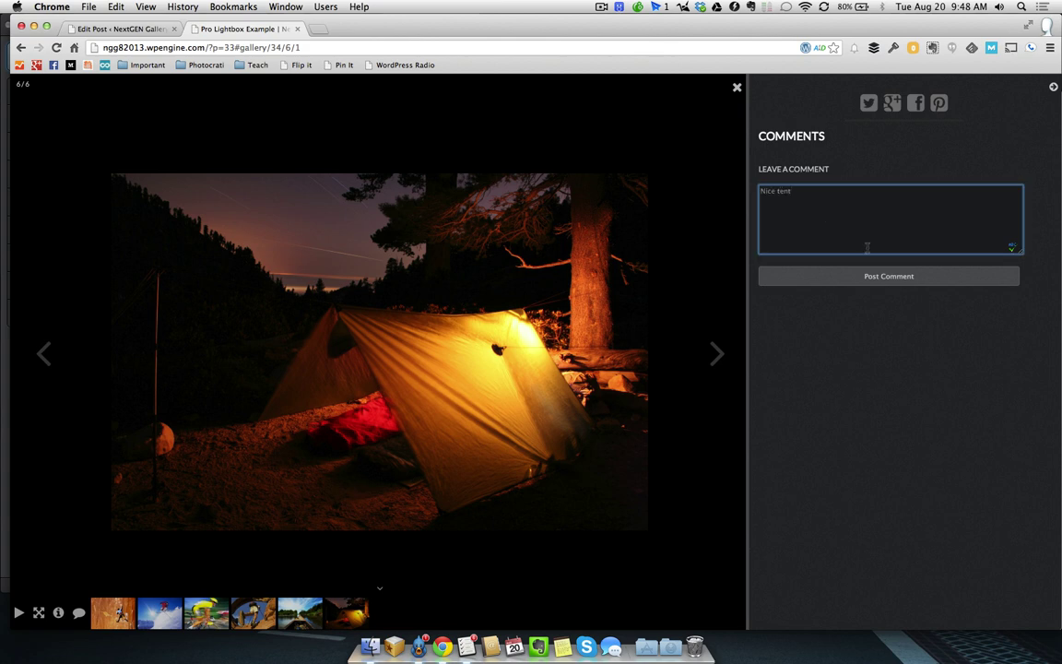
click(867, 276)
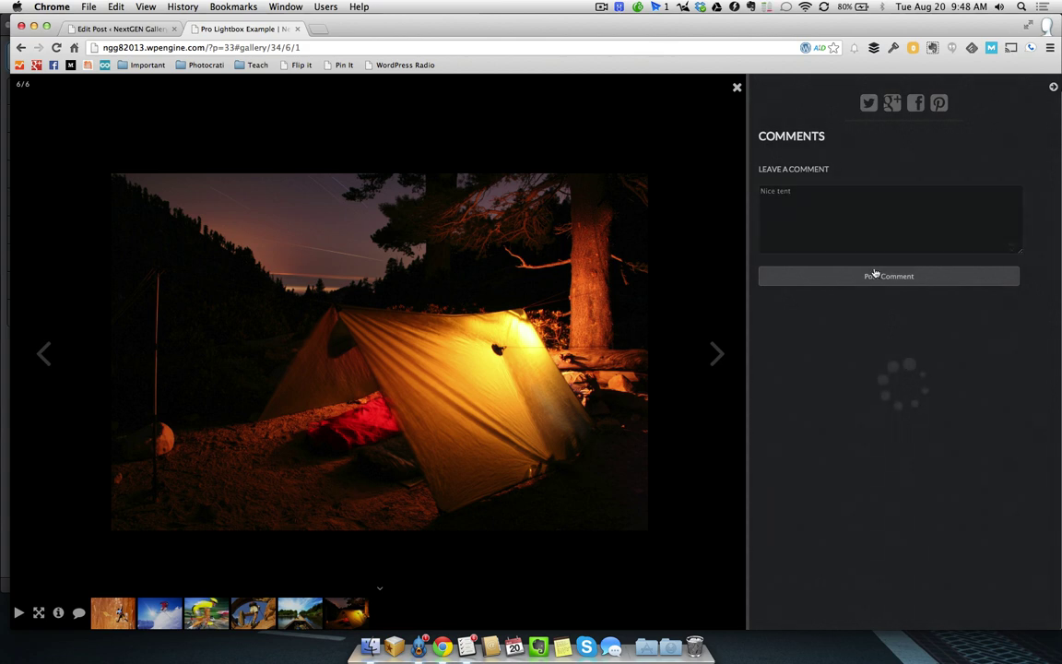
key(Left)
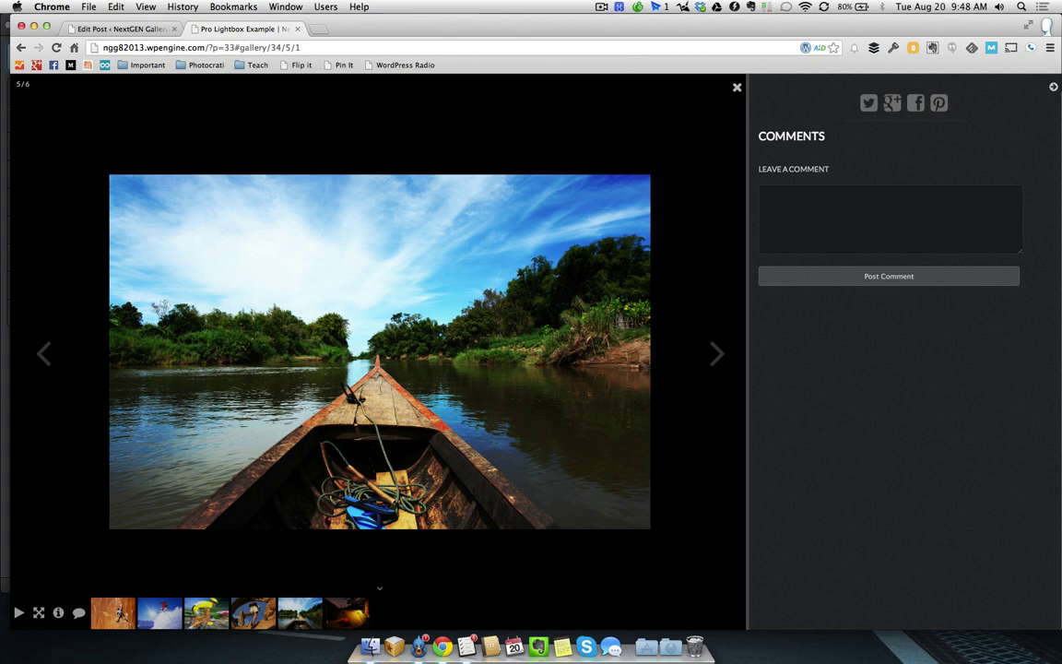
click(938, 201)
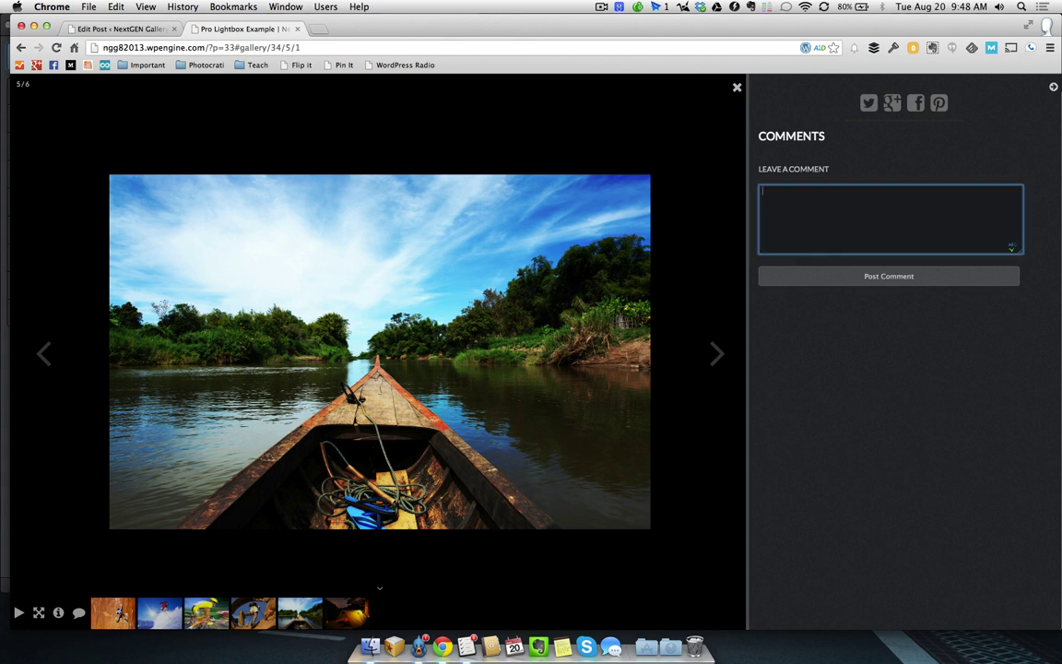
text(Nice boat)
click(965, 282)
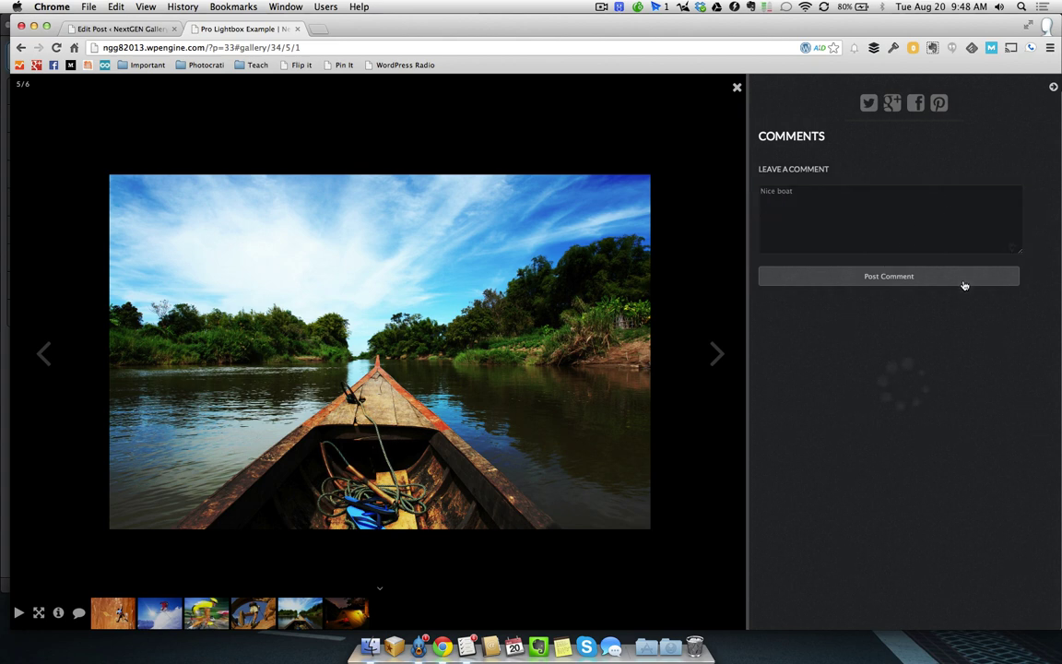
Step: Step through photos 1 to 6 via the thumbnail strip, ending on the tent photo
click(43, 349)
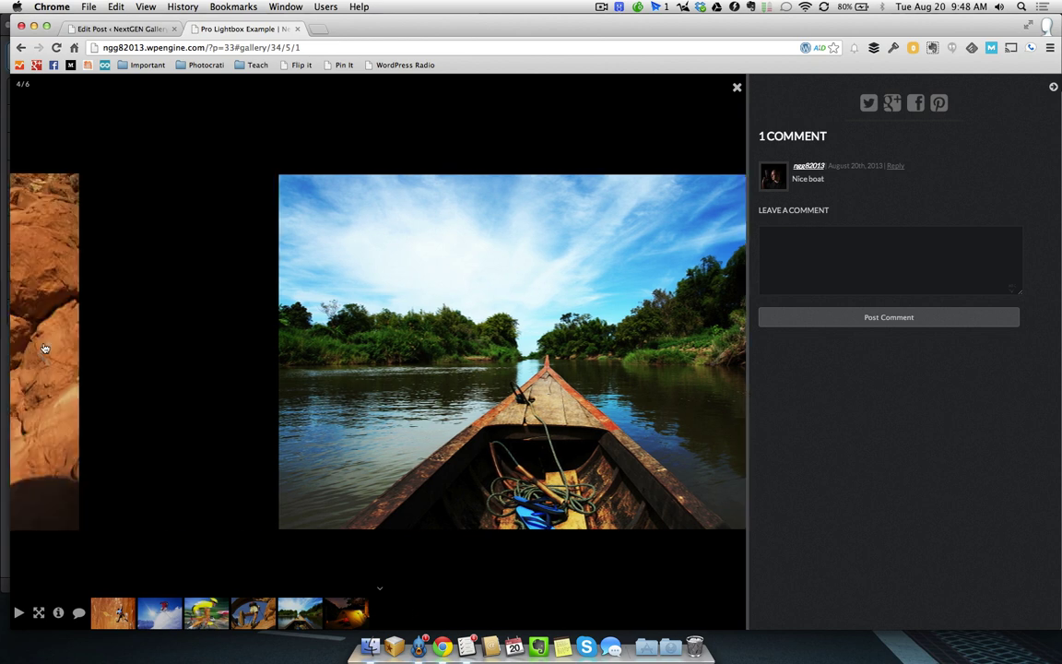
click(112, 612)
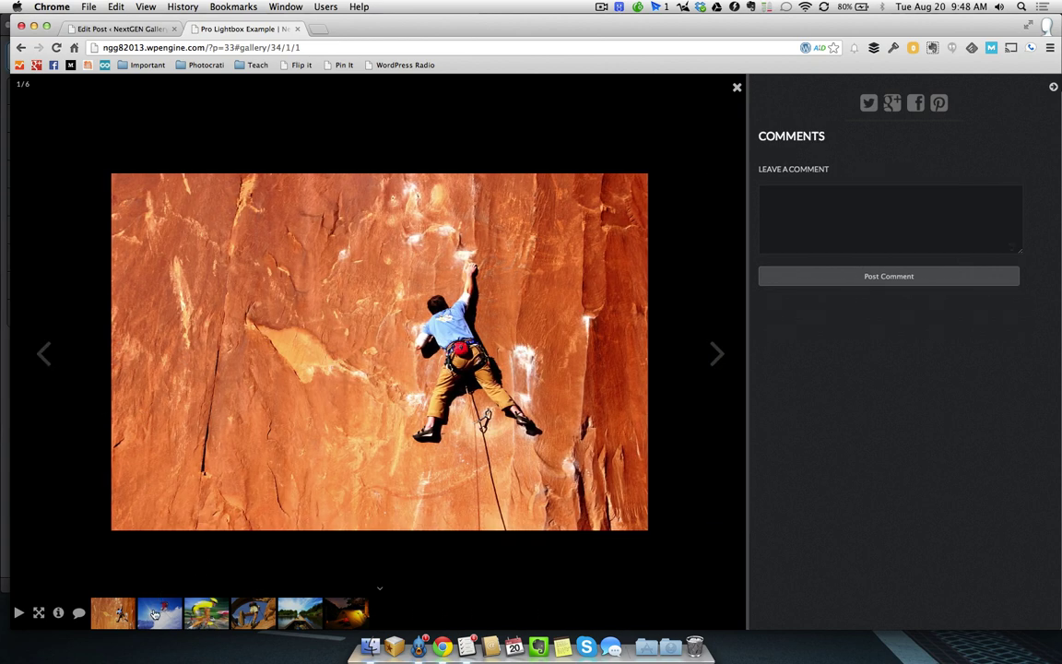
click(155, 613)
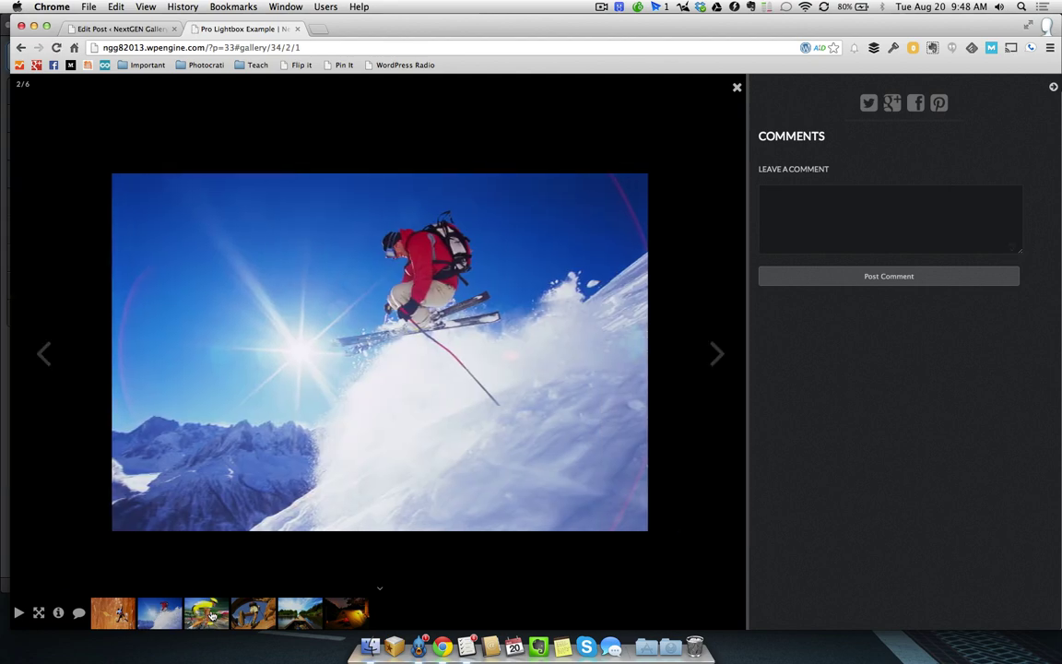
click(209, 613)
click(251, 614)
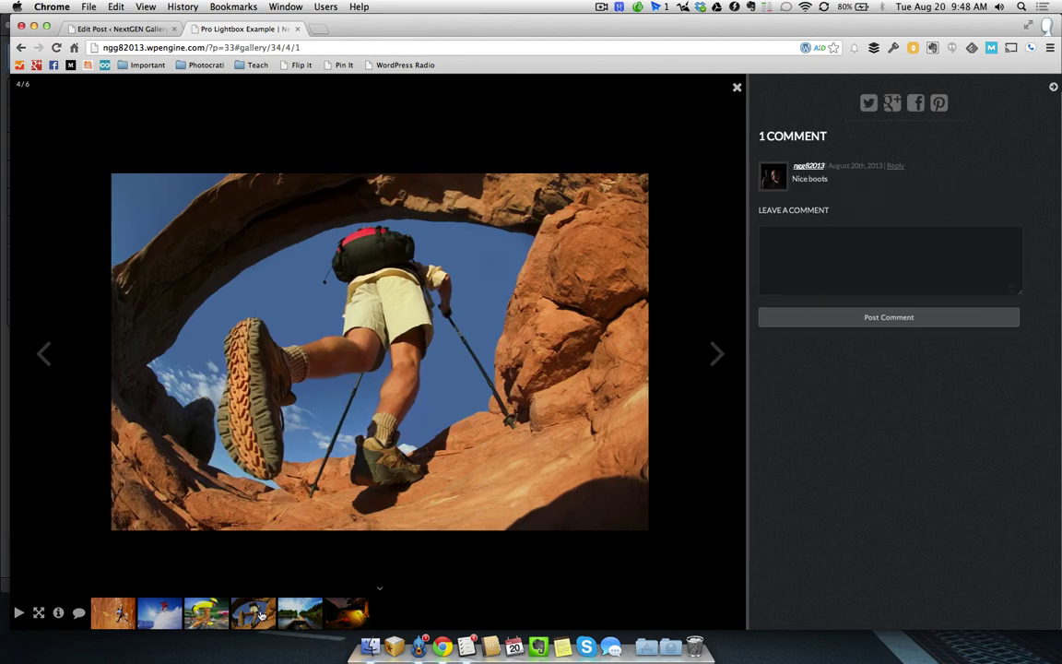
click(294, 613)
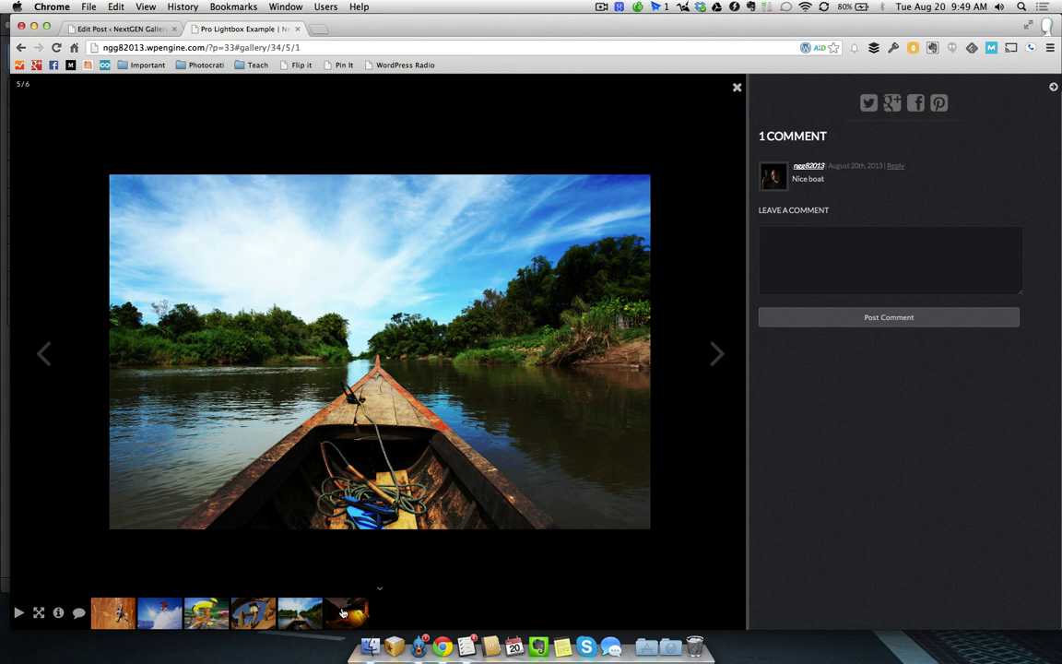
click(343, 613)
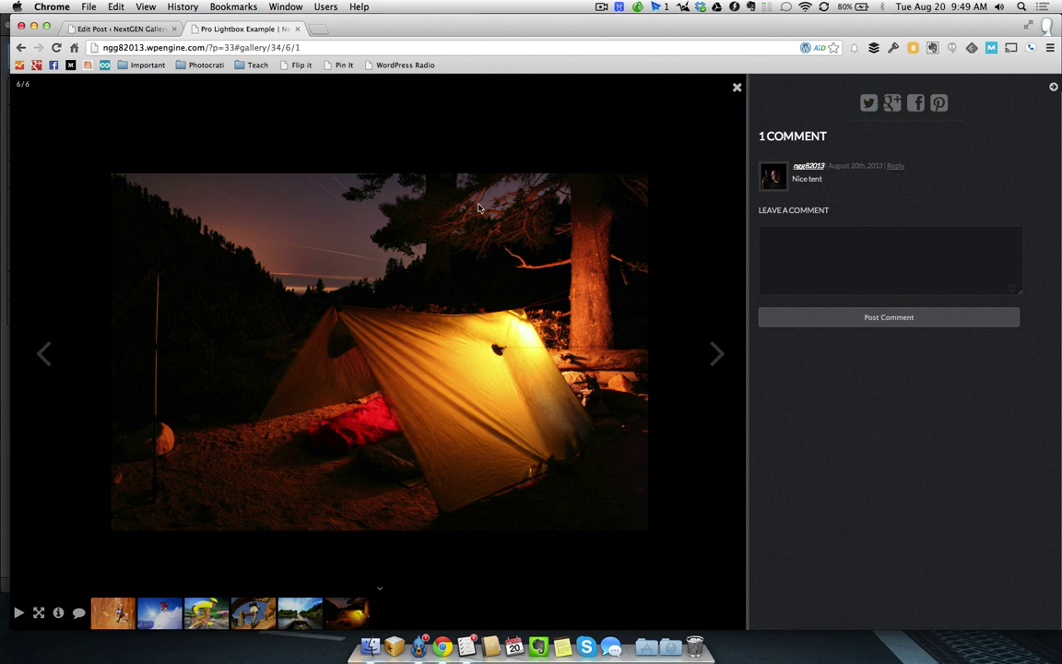
Step: Hide the comments panel and show the thumbnail filmstrip below the skier photo
click(1054, 88)
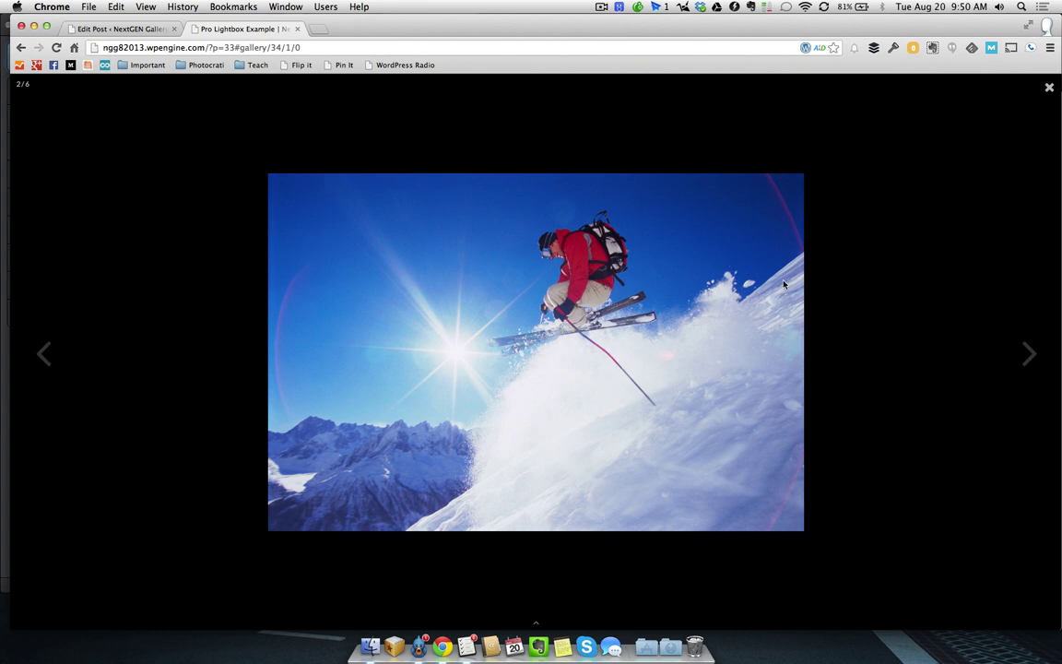
click(533, 618)
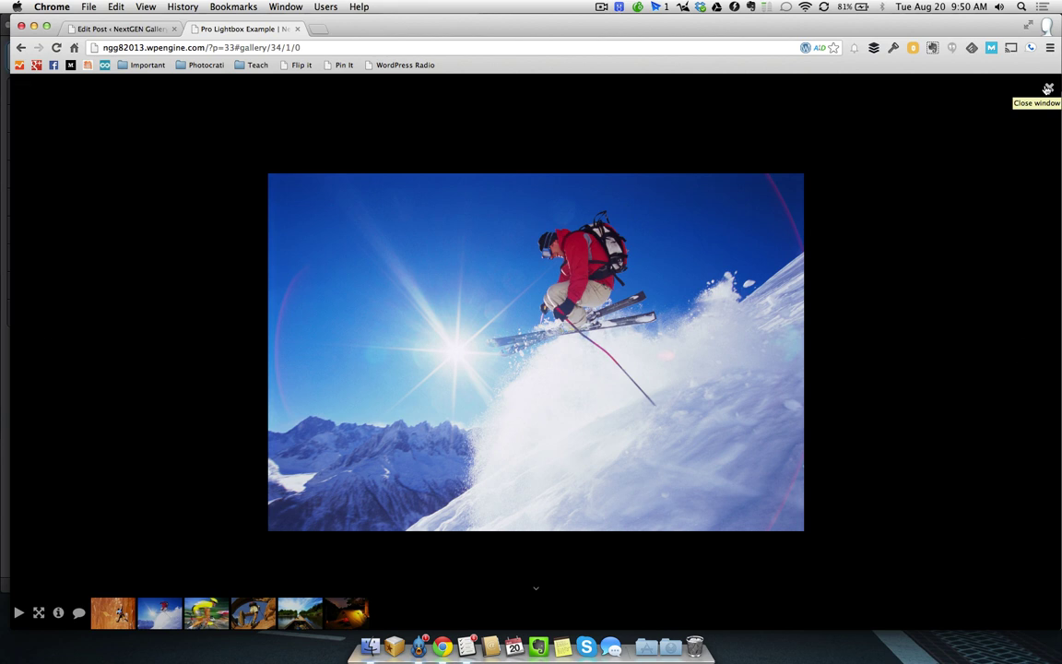
Step: Close the lightbox and open the Lightbox Effects section of Gallery Other Options
click(1047, 88)
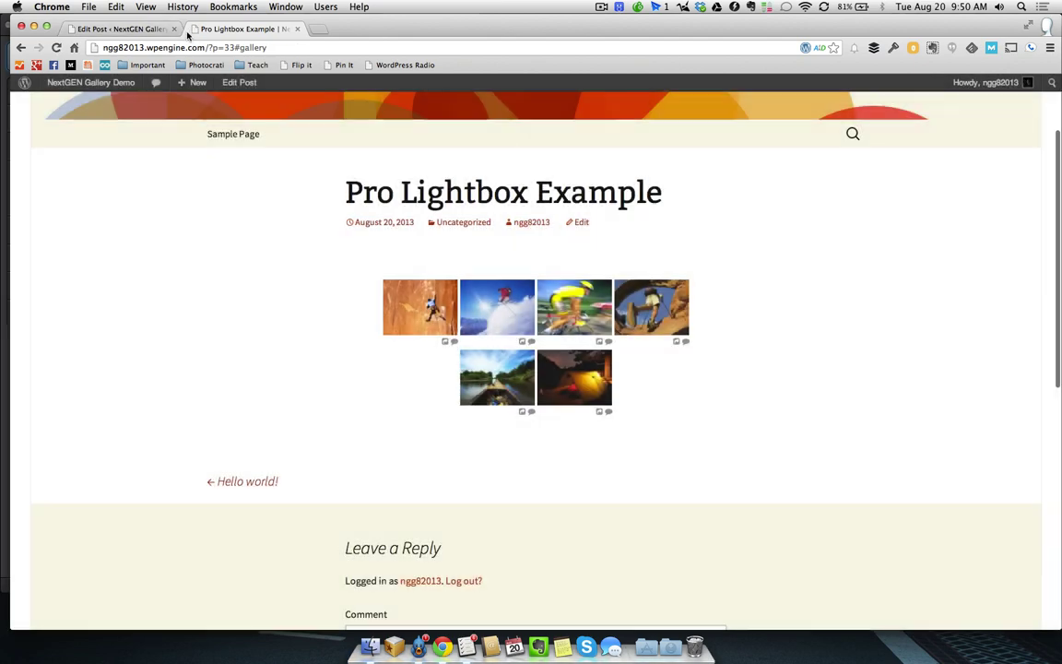
click(129, 29)
mouse_move(42, 380)
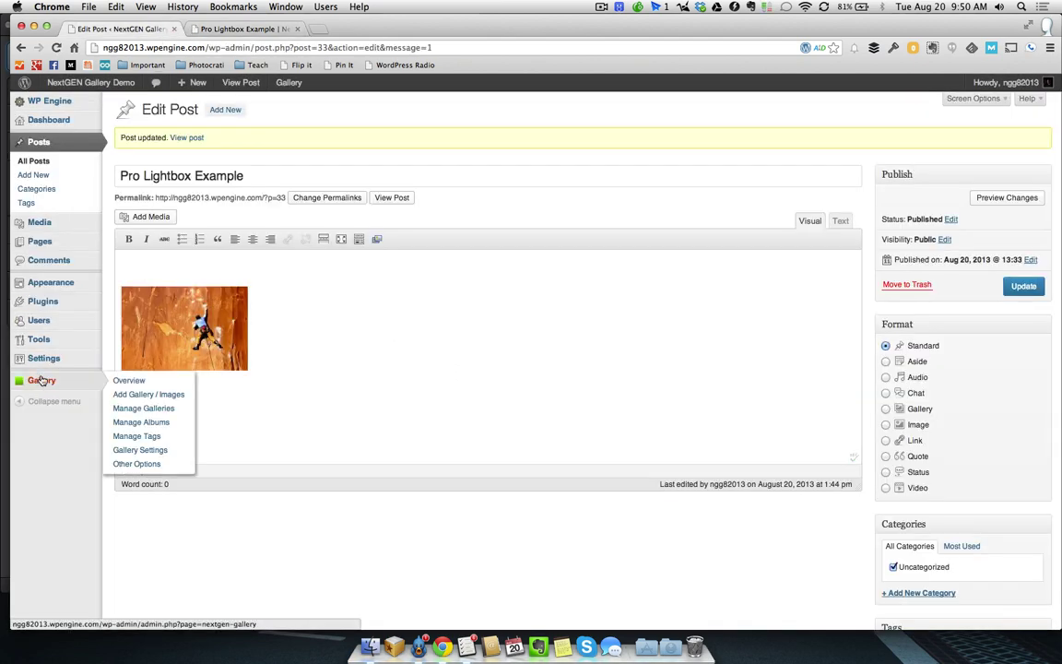
click(157, 464)
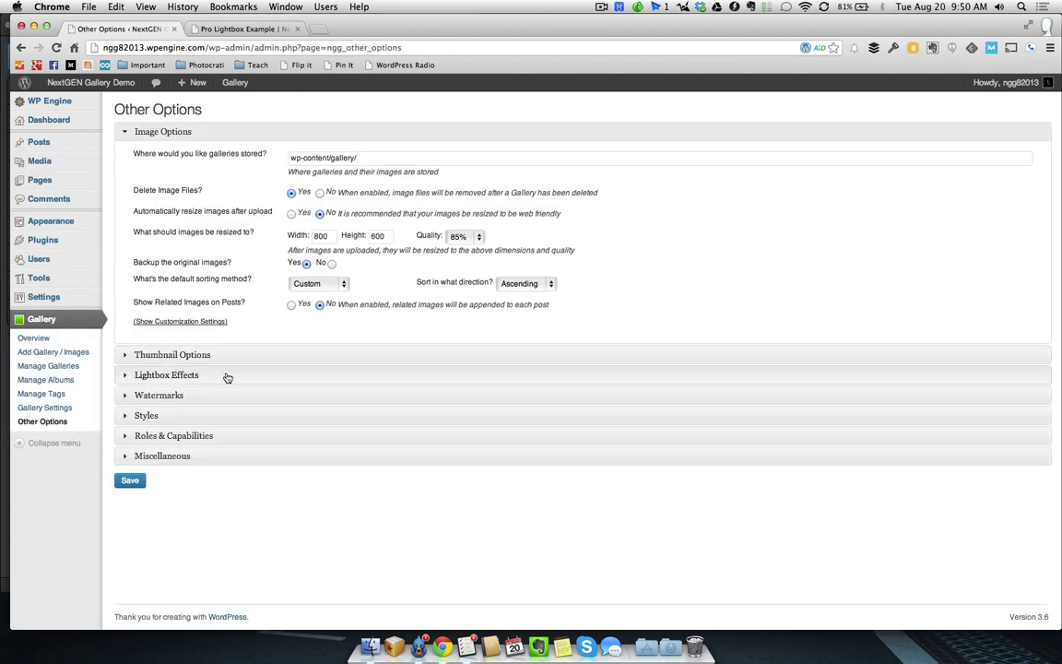
click(225, 375)
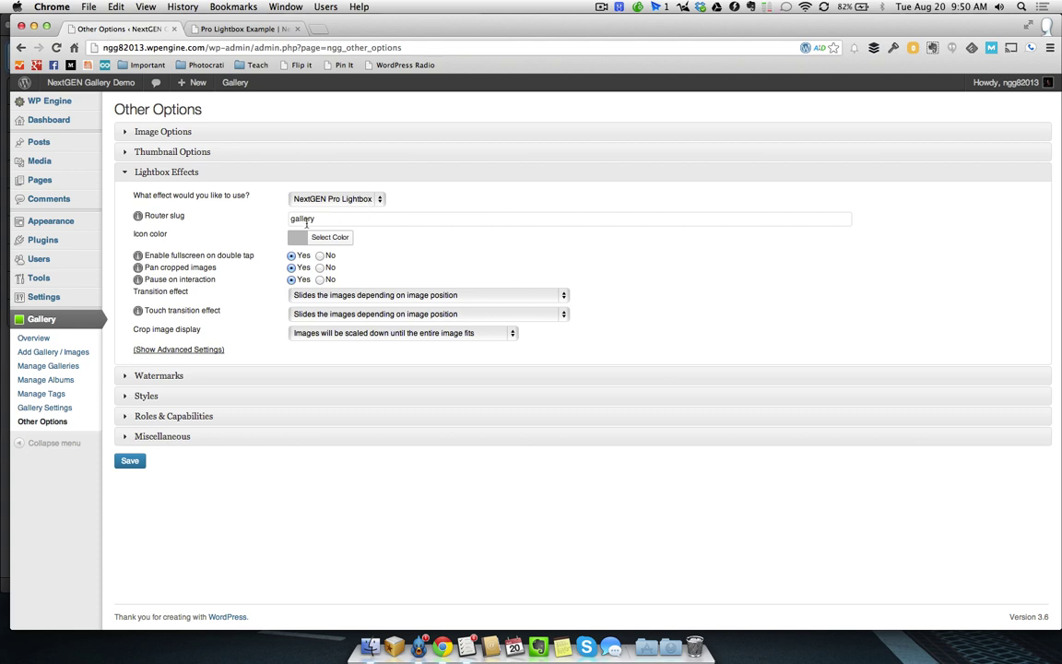
click(307, 220)
click(236, 30)
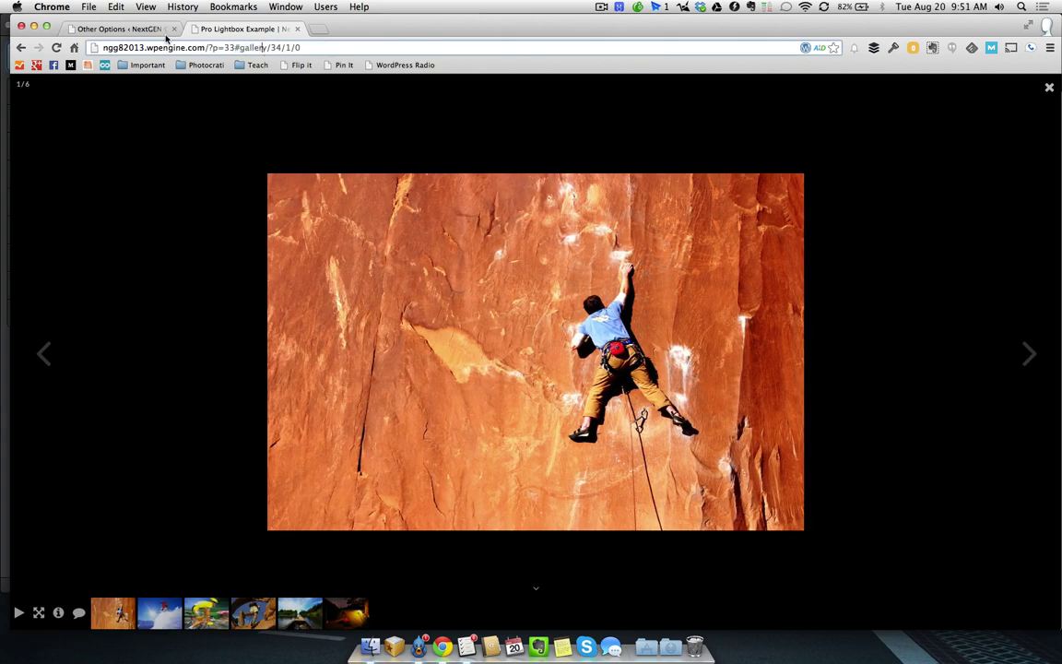
click(162, 30)
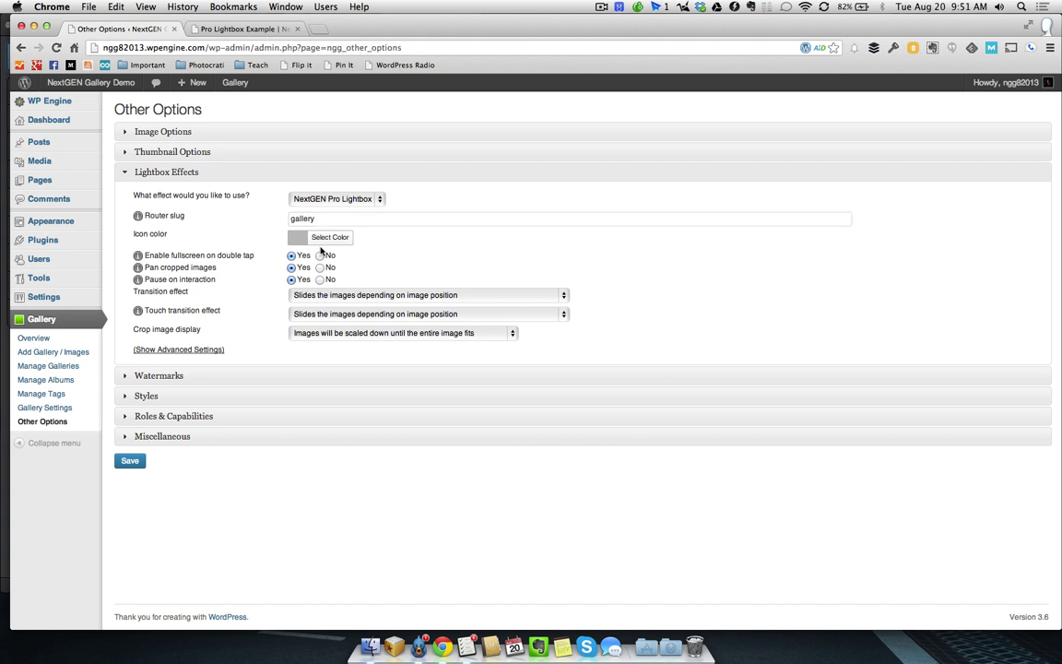
Step: Set the lightbox icon colour to blue #1e73be and save the Lightbox Effects settings
click(329, 237)
click(388, 393)
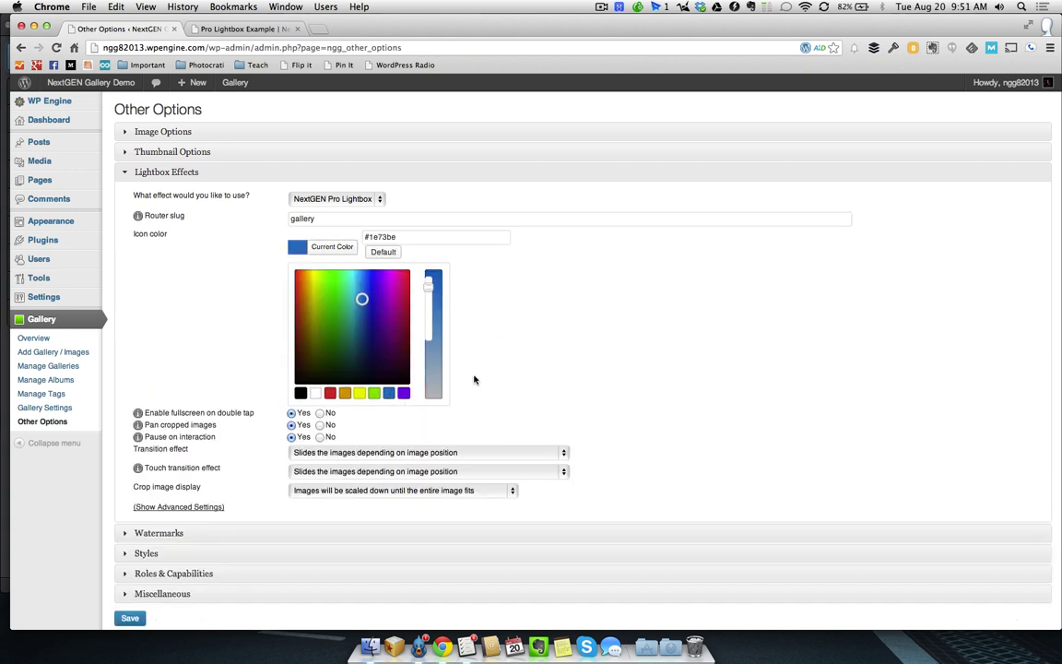
scroll(277, 437, down, 2)
mouse_move(208, 373)
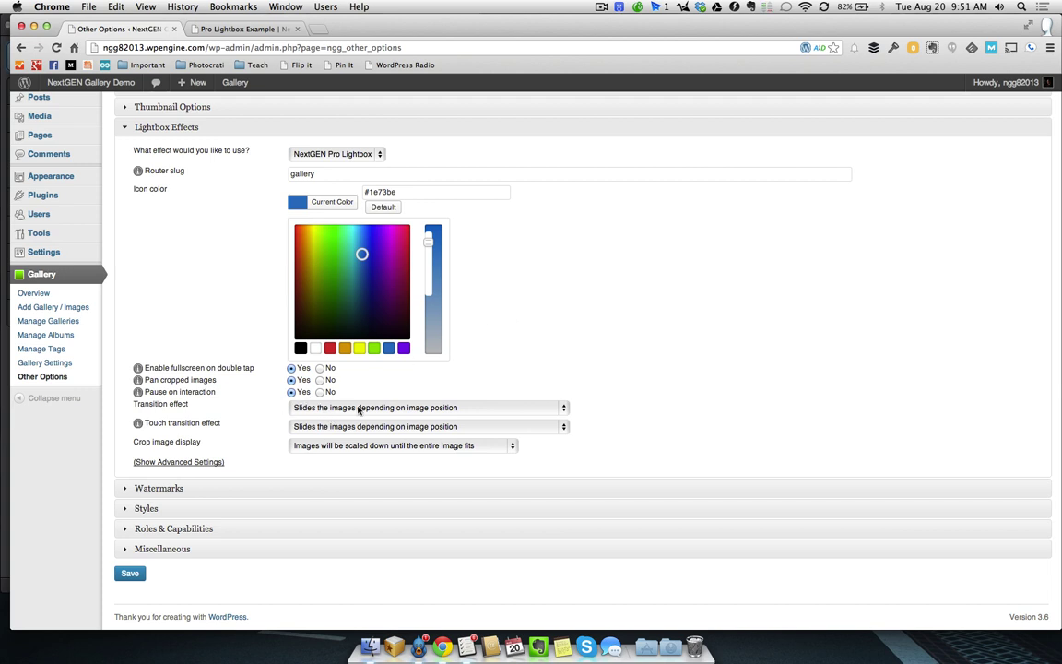
click(316, 410)
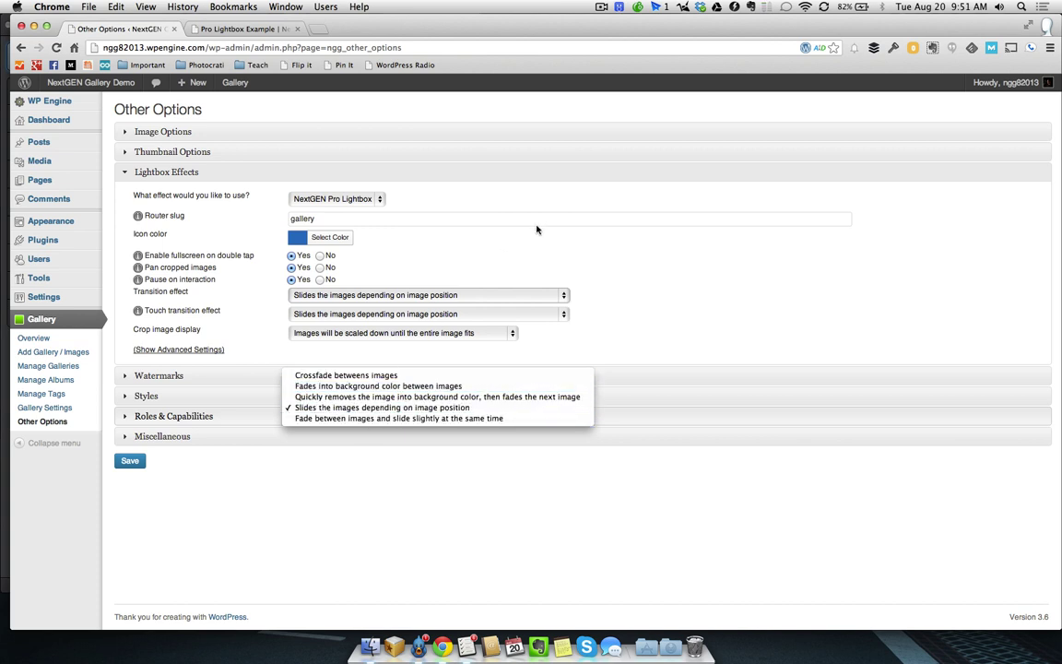
click(550, 255)
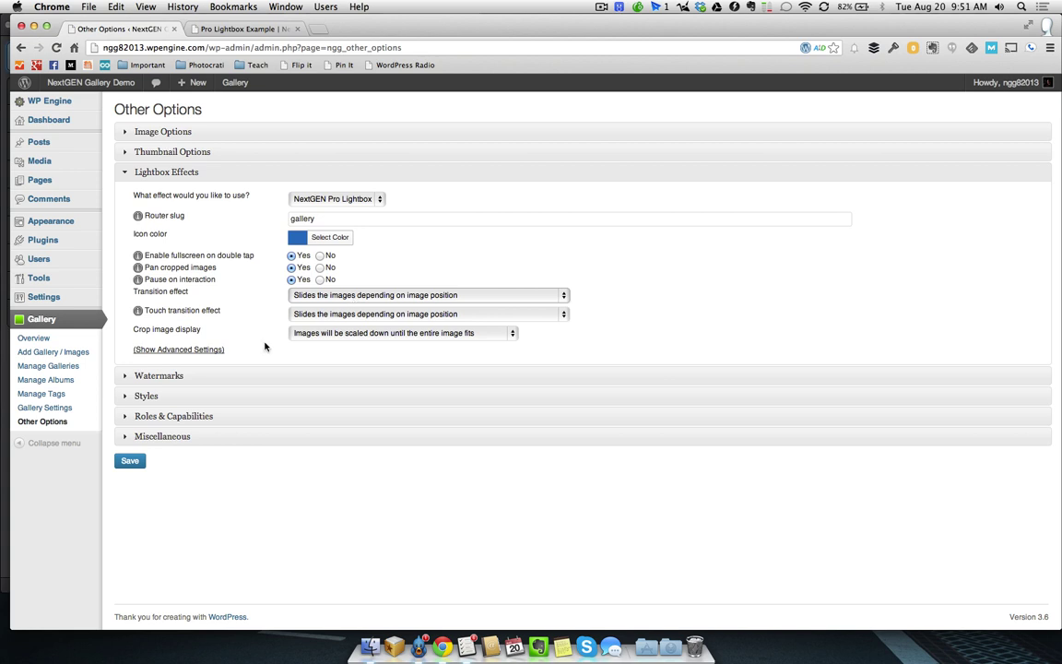
click(205, 353)
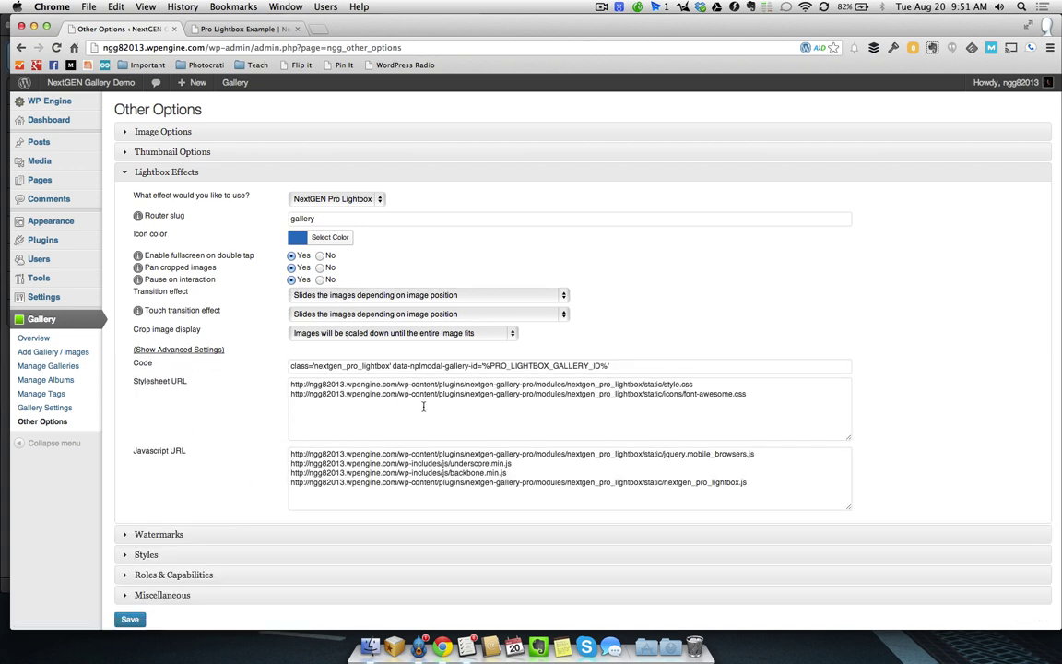
scroll(232, 369, down, 2)
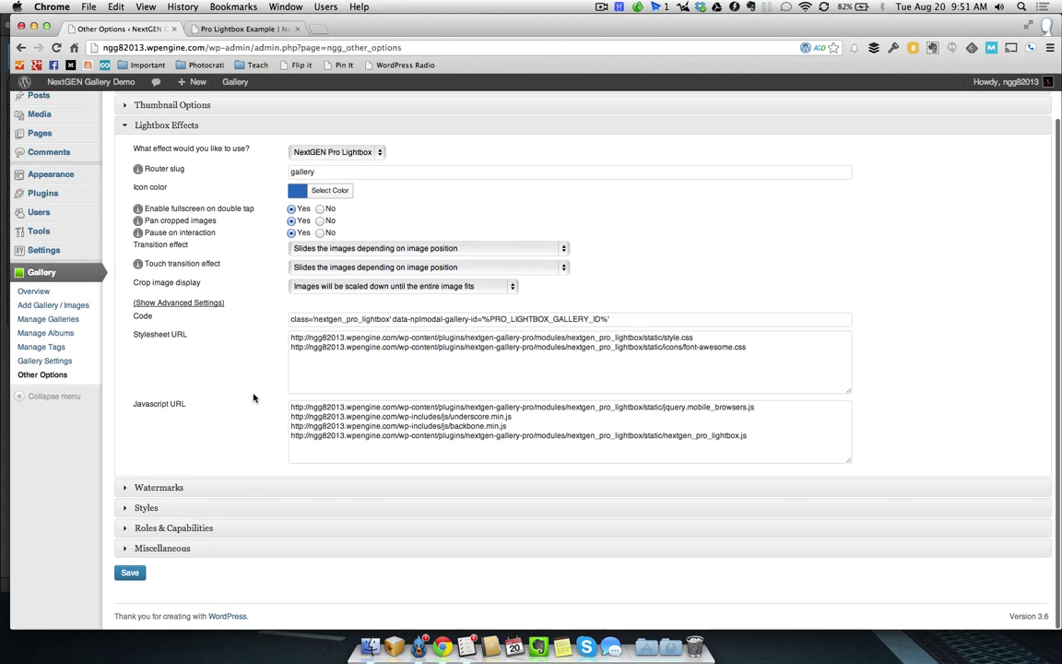
click(211, 308)
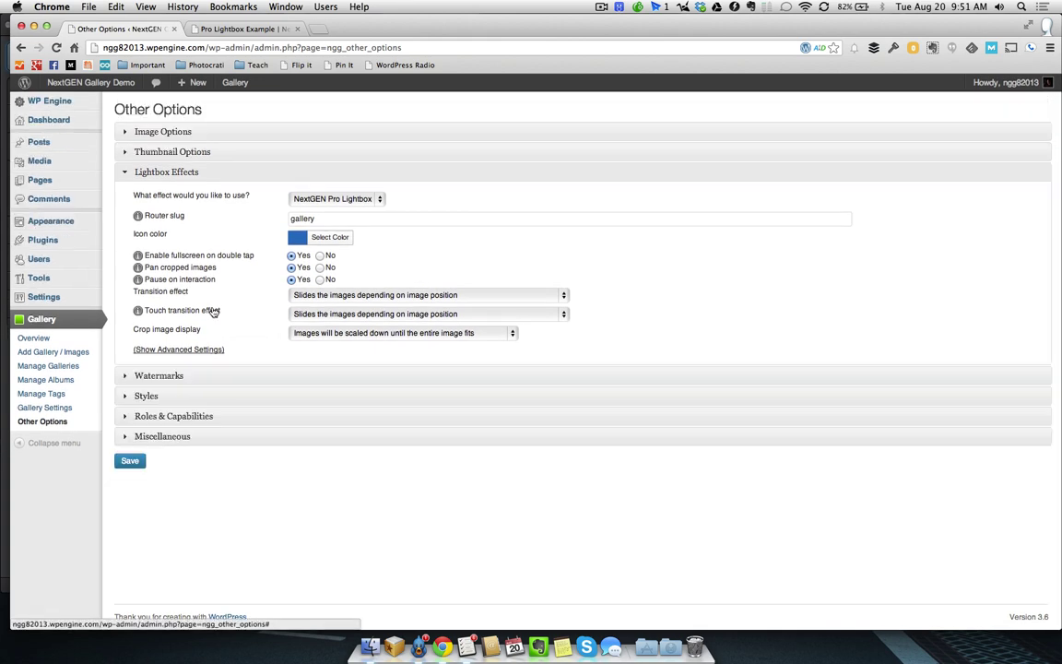
click(129, 460)
Step: Reload the post without #gallery in the URL and toggle the lightbox comments panel
click(240, 29)
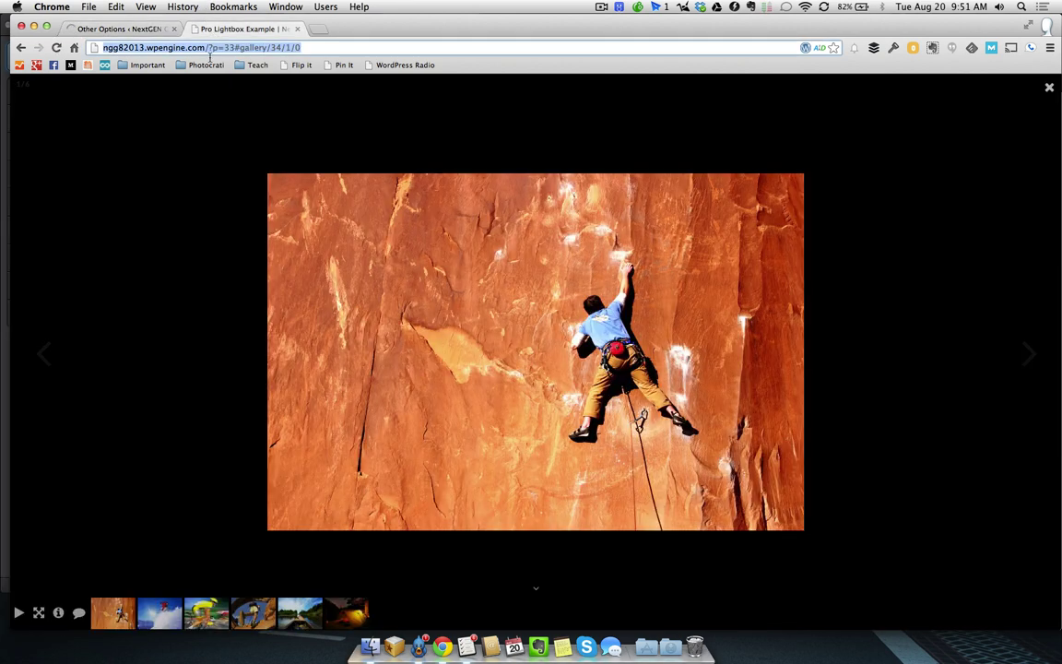
click(1048, 87)
click(237, 47)
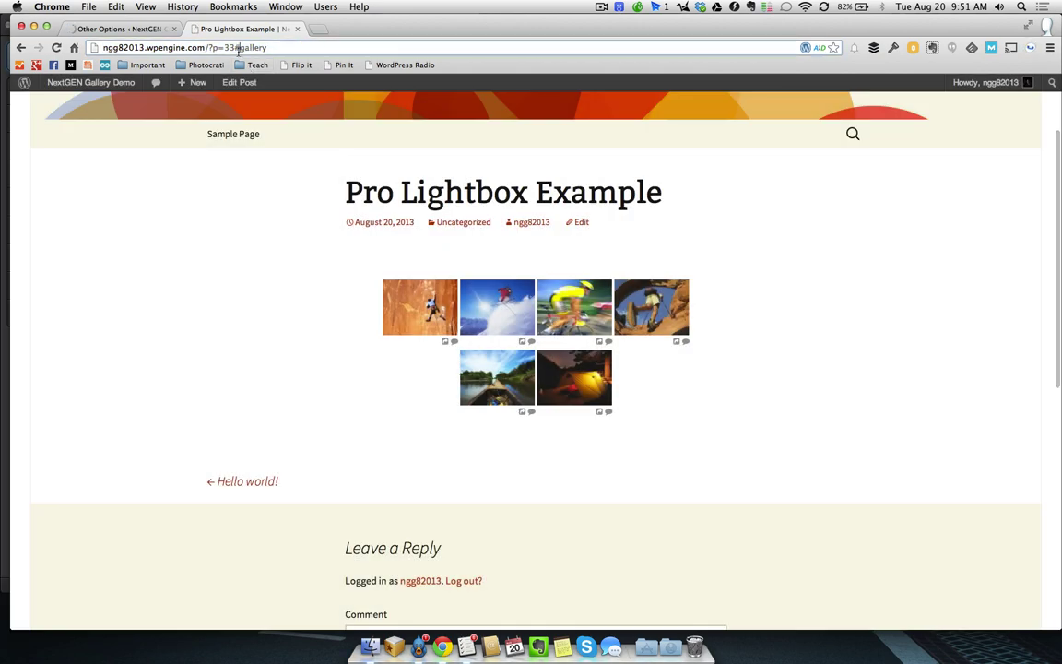
key(BackSpace)
key(Return)
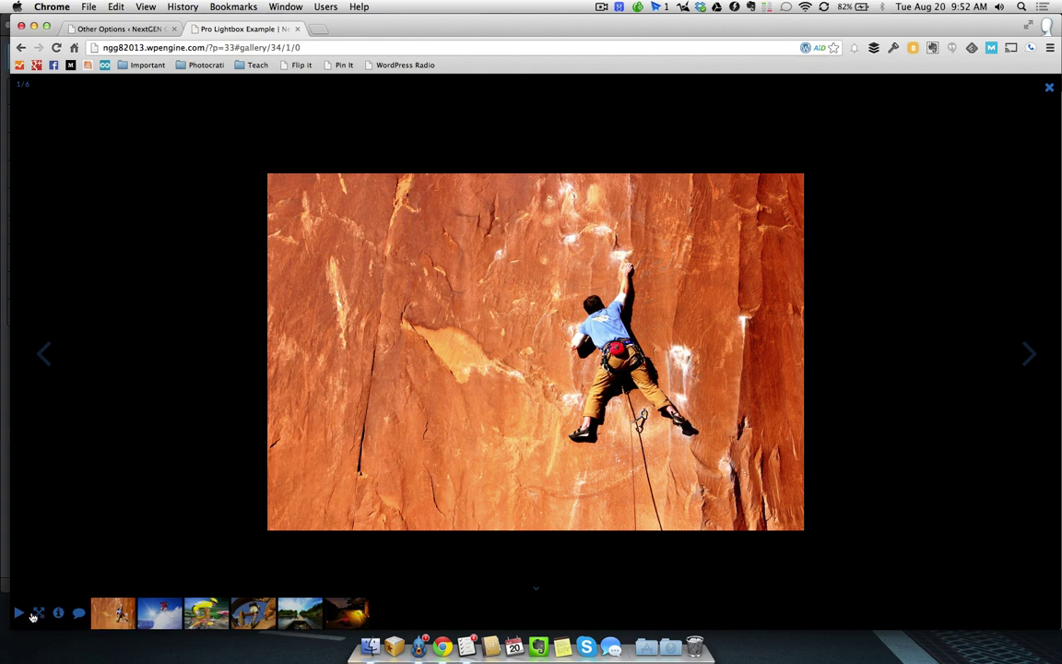
click(82, 618)
click(82, 618)
Step: Copy the cyclist photo's deep link and open the Hello world! post
click(206, 613)
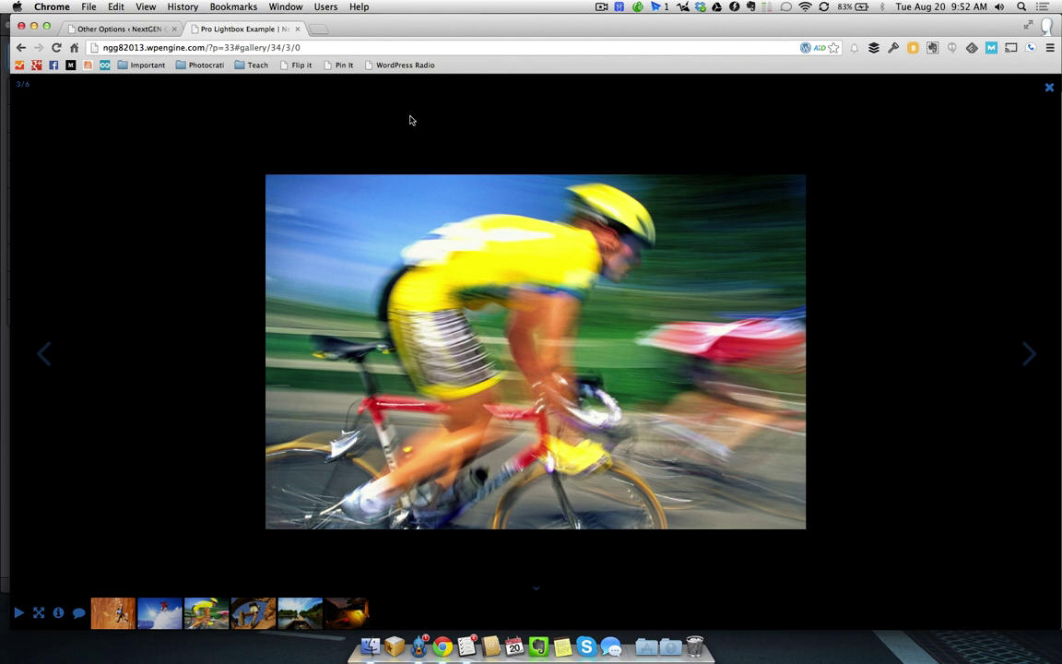
click(418, 42)
key(super+c)
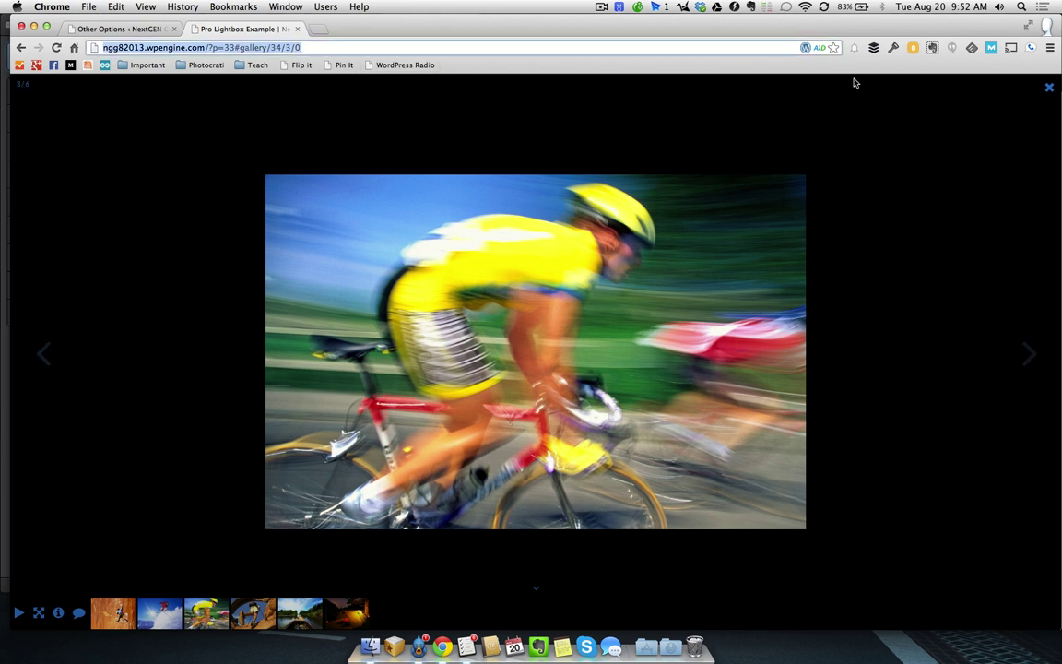
click(1052, 90)
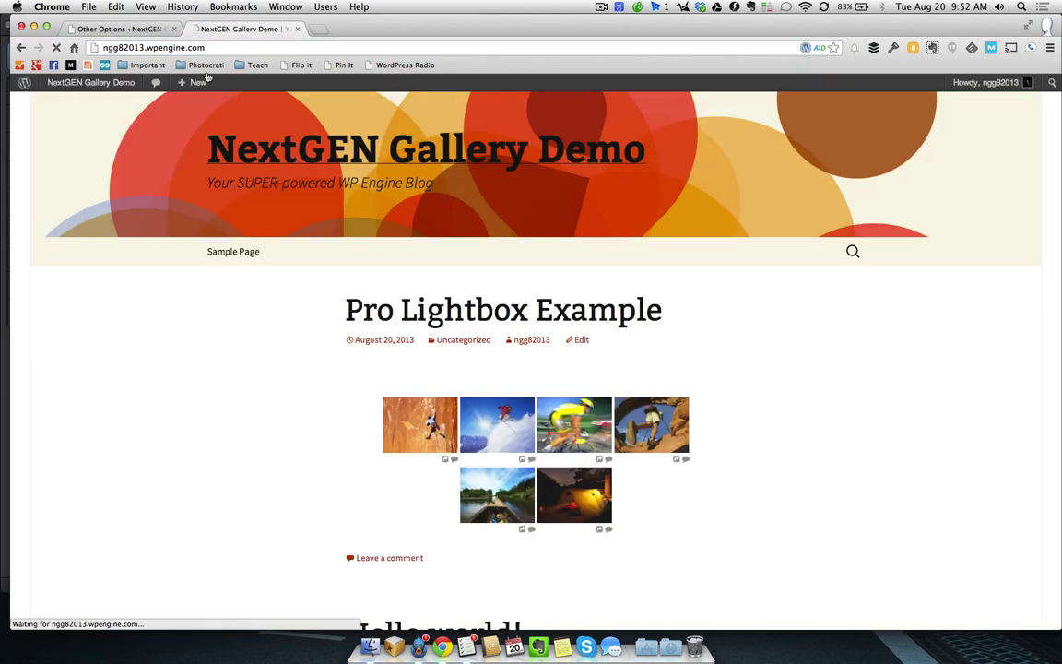
click(210, 49)
text(ngg8)
key(Right)
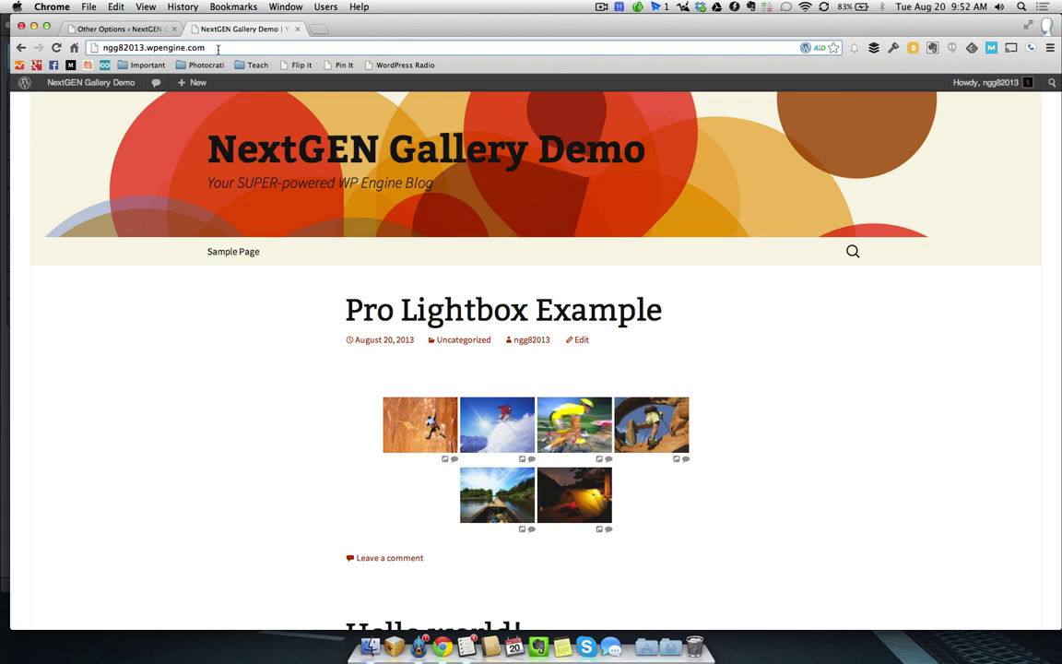
scroll(277, 322, down, 5)
click(417, 214)
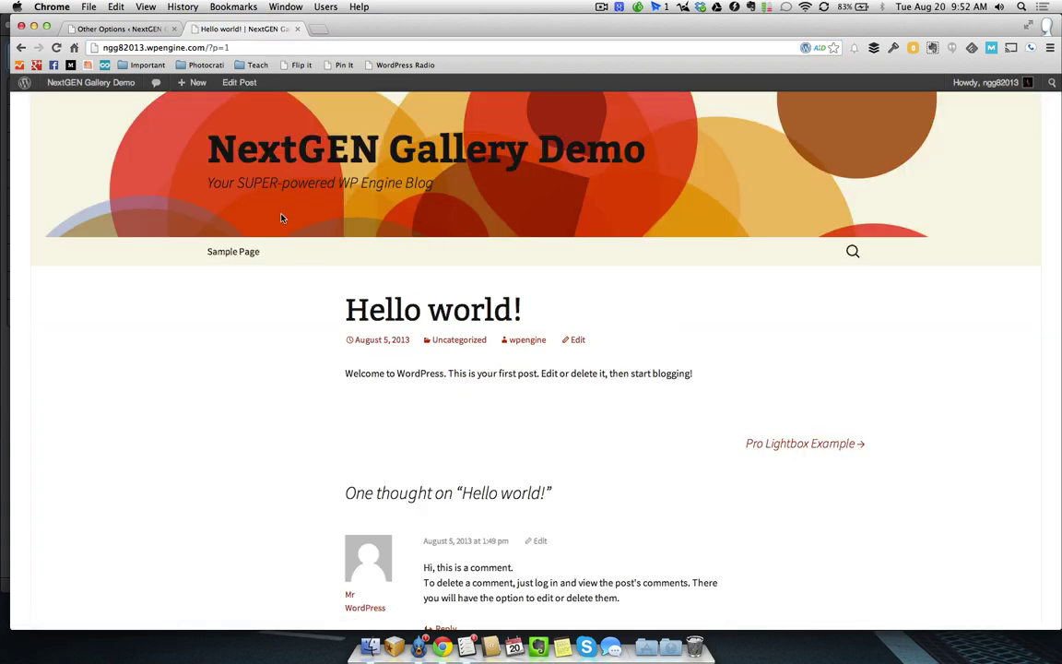
Step: Paste the cyclist photo's deep link into the address bar and load it
click(230, 47)
key(super+v)
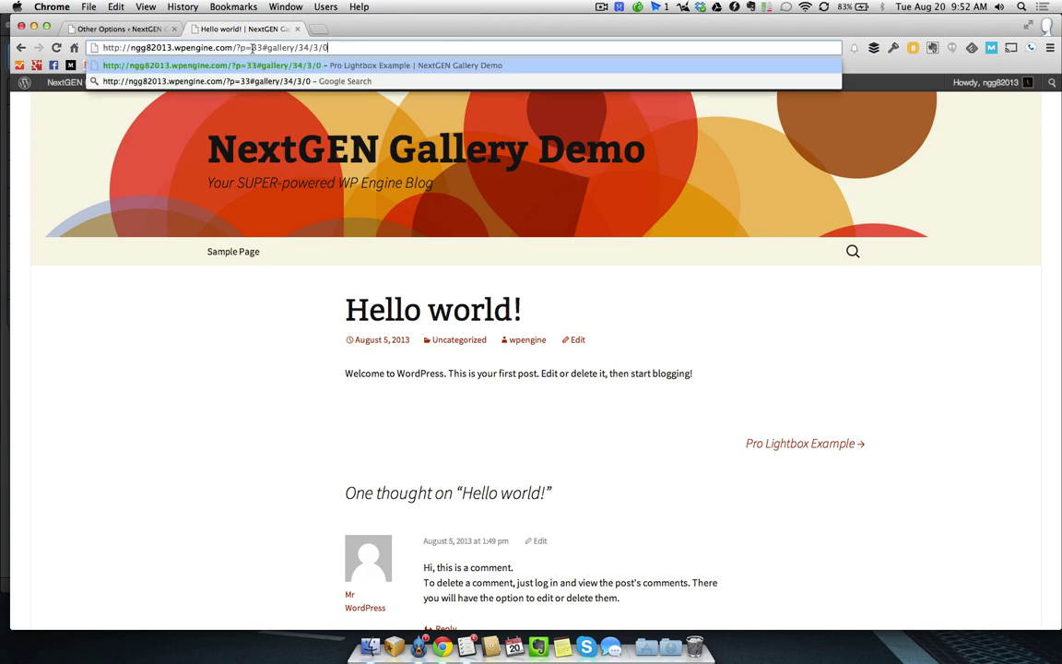
click(265, 67)
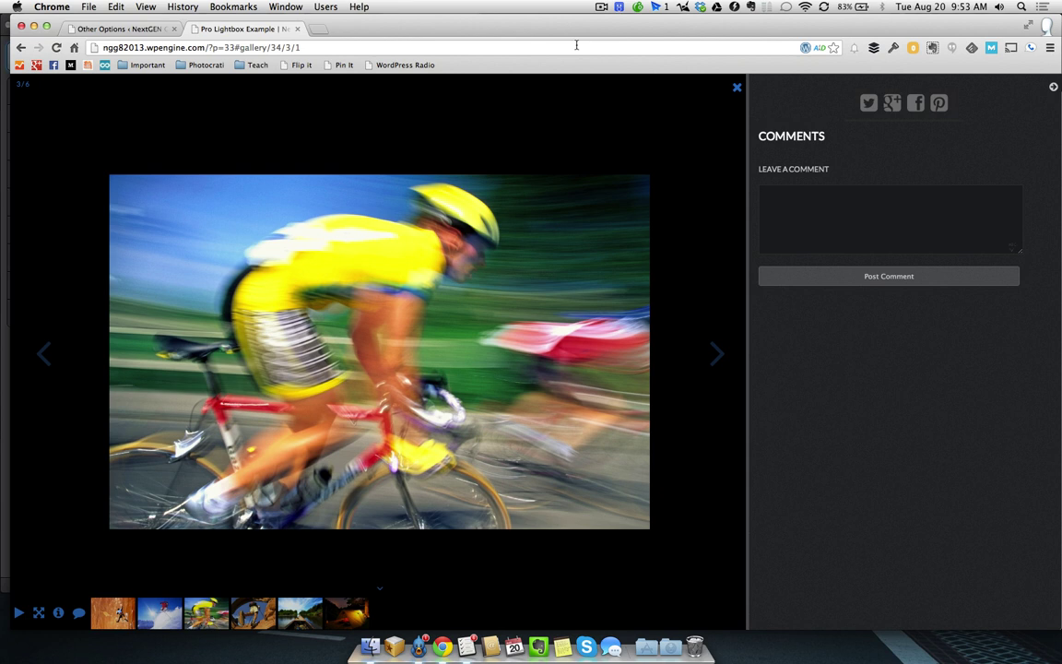
click(806, 223)
key(Escape)
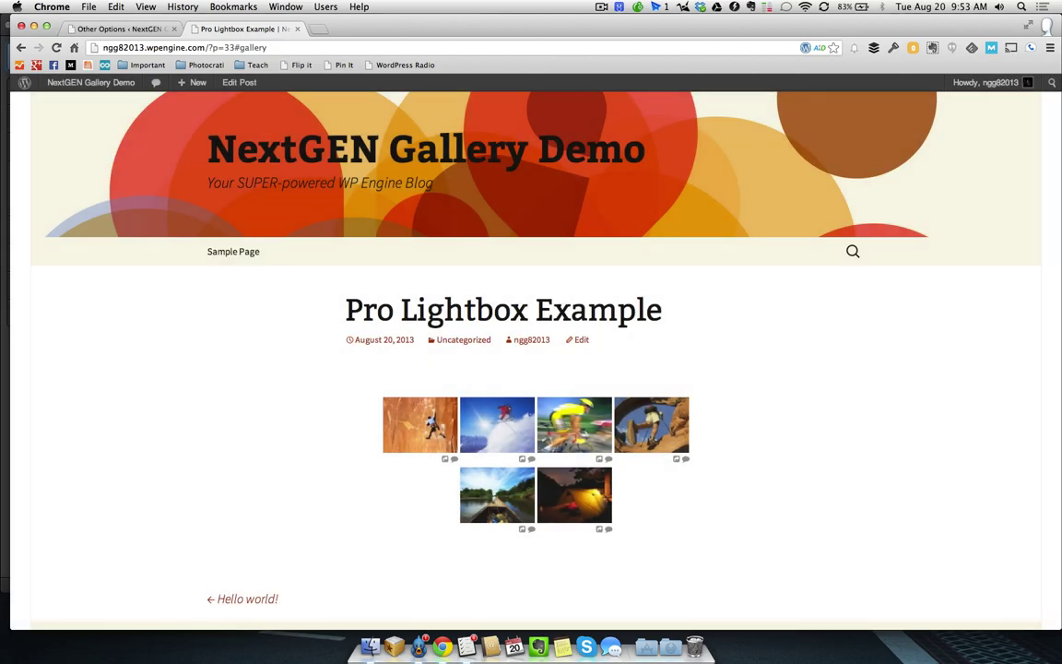